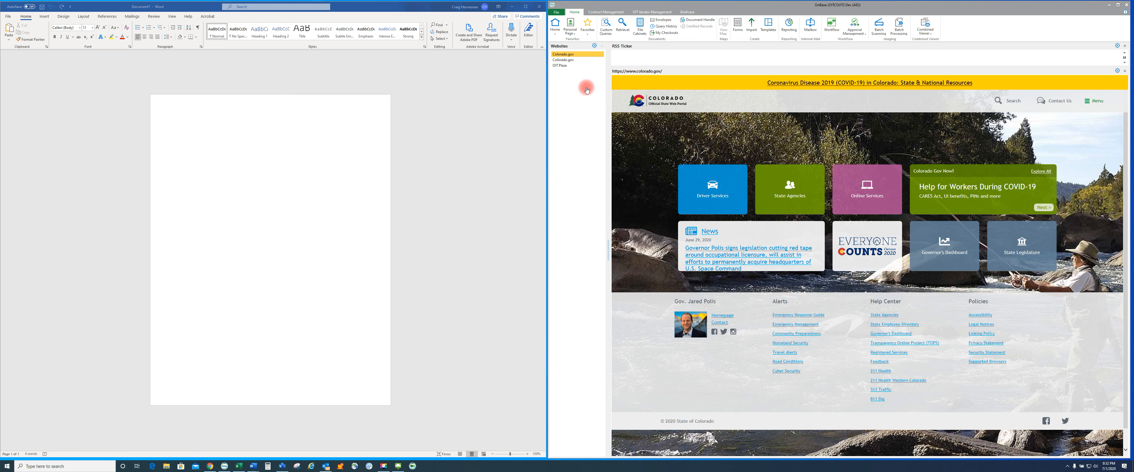
# Start a new import with document type group CDOT Intranet Hyperlinks and document type CDOTEM News
pyautogui.click(751, 28)
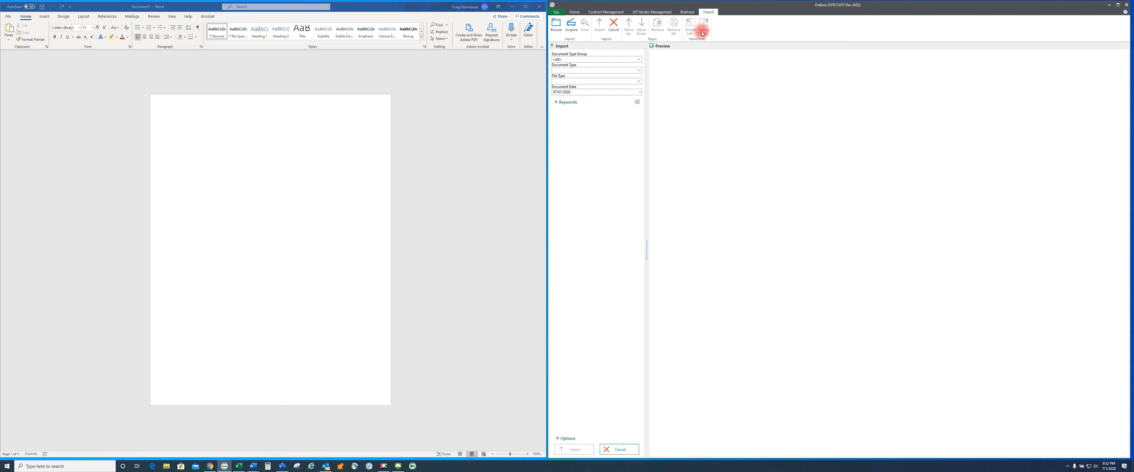
pyautogui.click(596, 59)
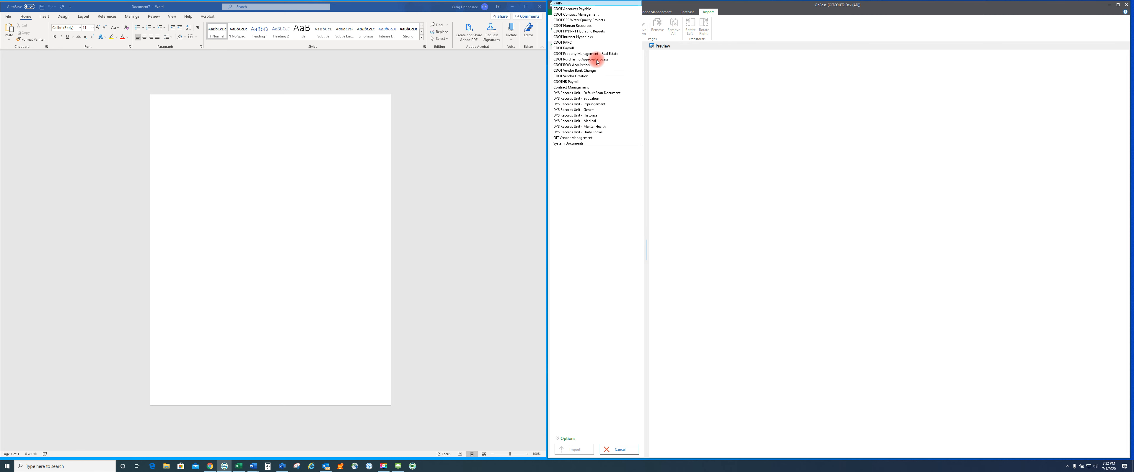
pyautogui.click(578, 37)
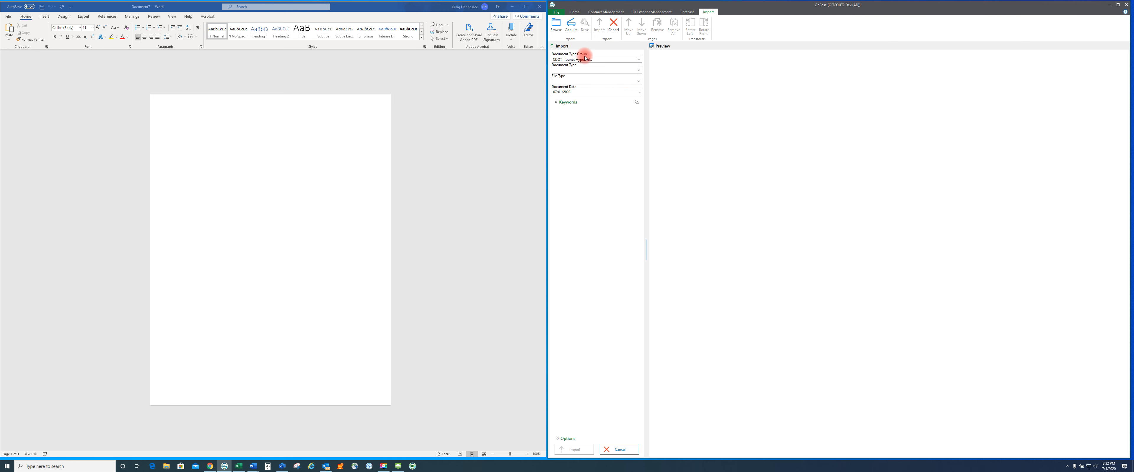
pyautogui.click(580, 70)
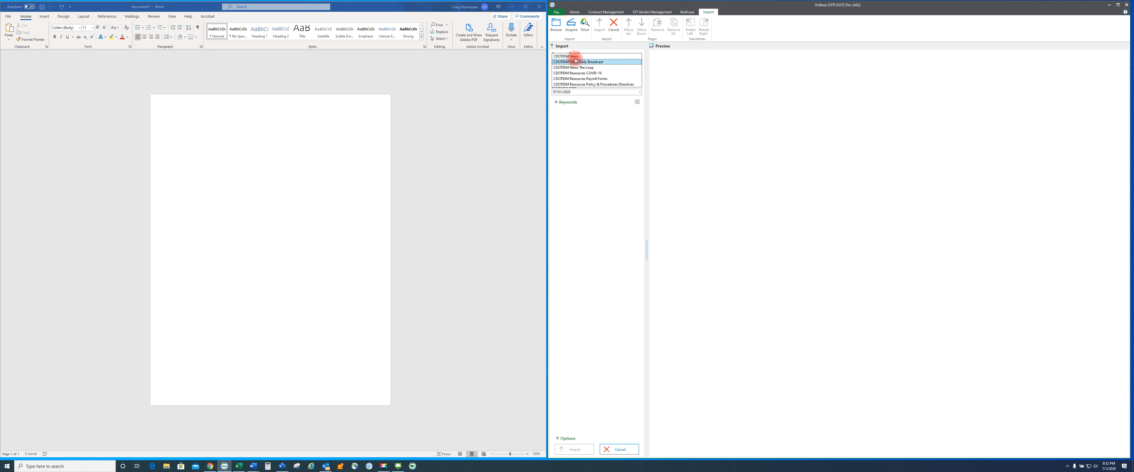
pyautogui.click(574, 57)
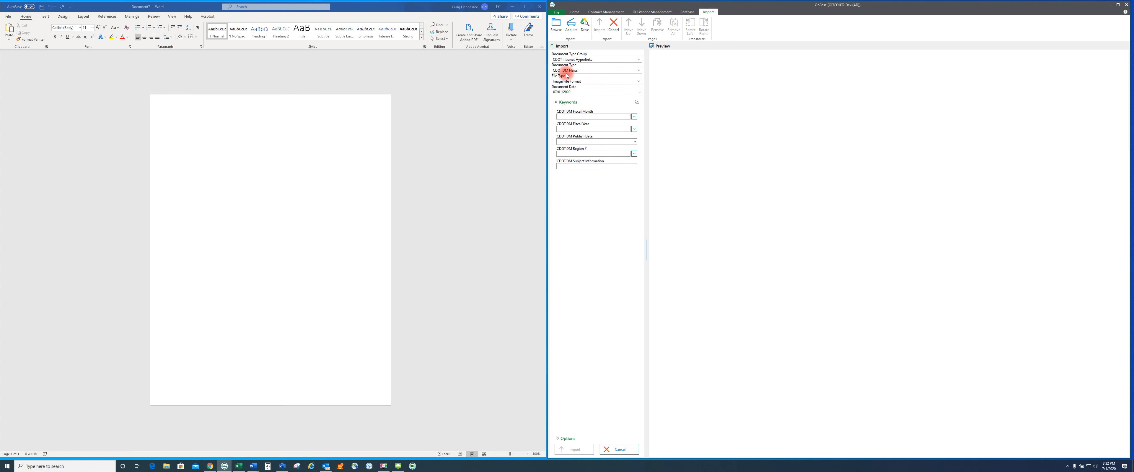
# Set the import keywords Fiscal Month to March and Fiscal Year to 2020
pyautogui.click(634, 117)
pyautogui.click(573, 109)
pyautogui.click(634, 128)
pyautogui.click(560, 149)
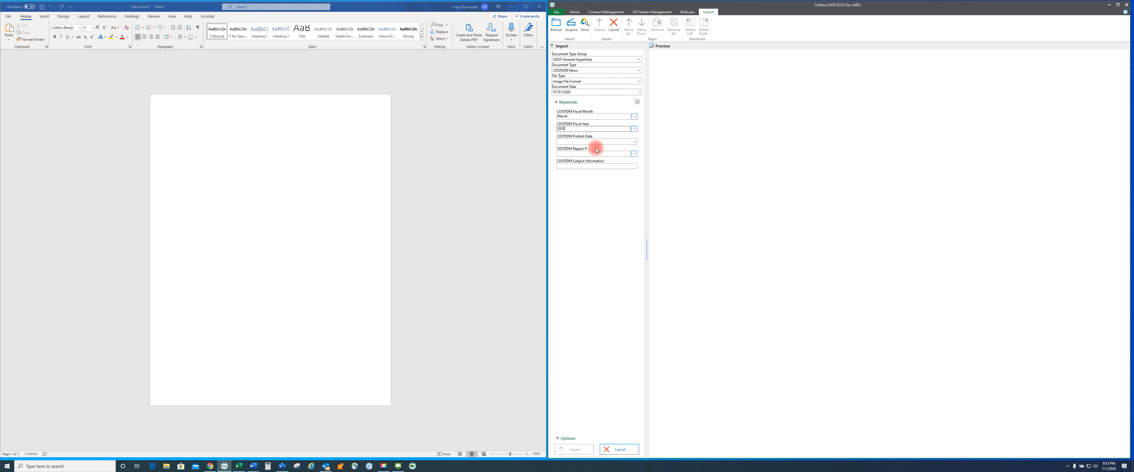
# Set the Publish Date keyword to 6/16/2020 using the calendar picker
pyautogui.click(634, 142)
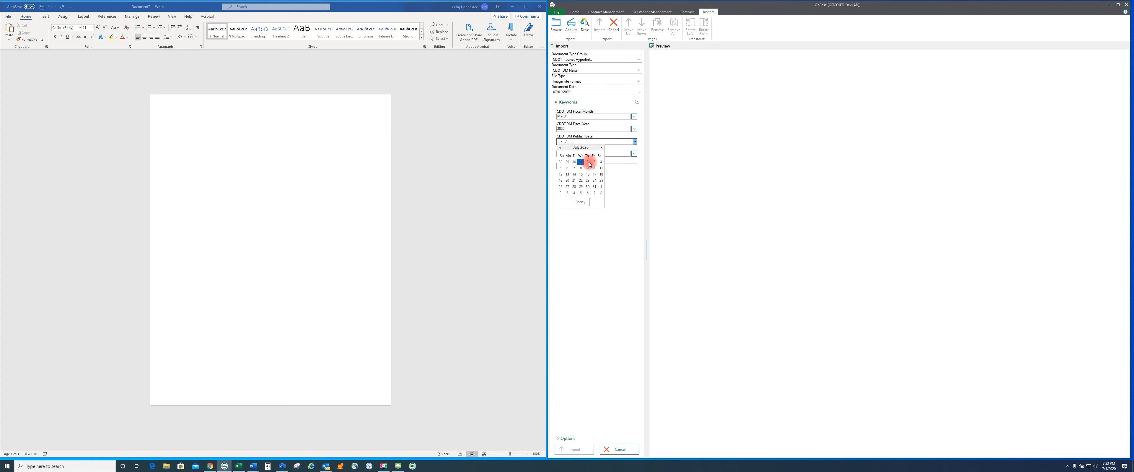
pyautogui.click(560, 148)
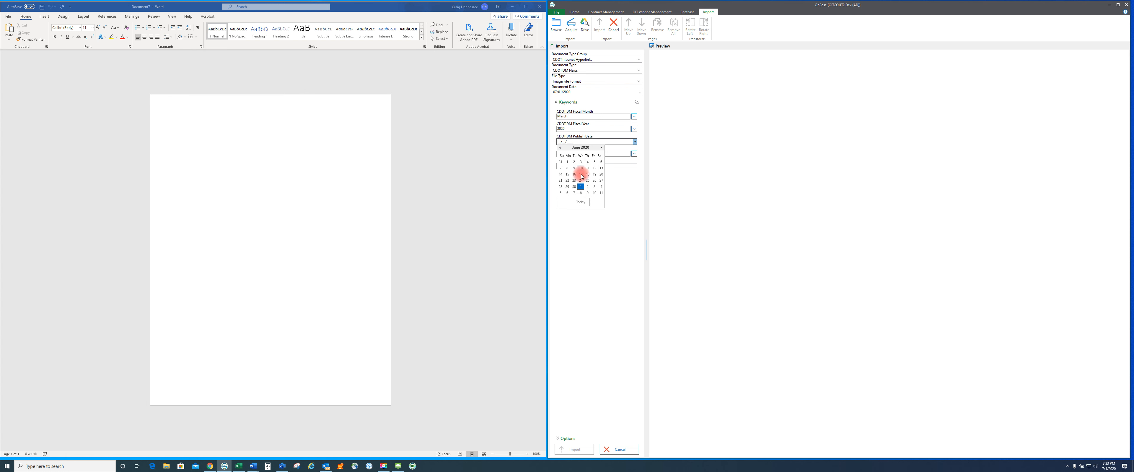
pyautogui.click(574, 175)
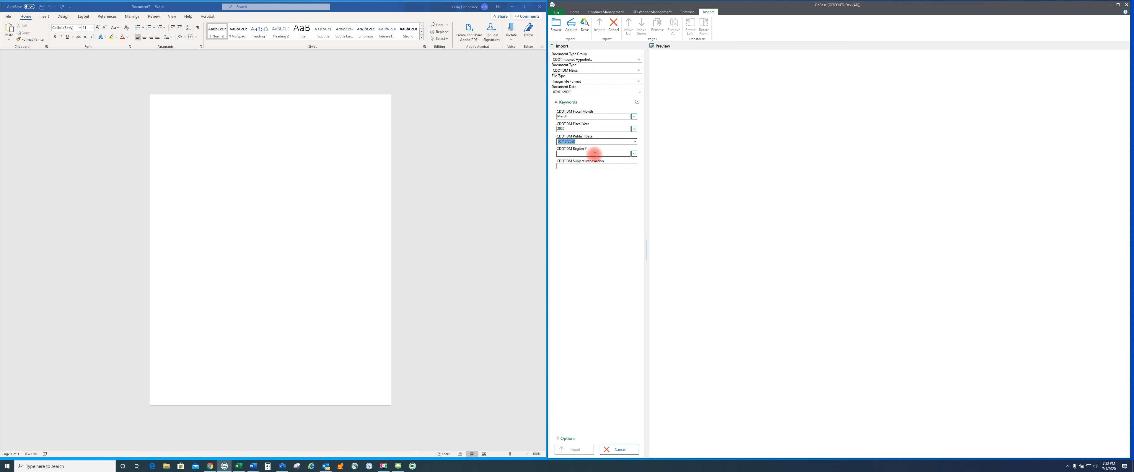
# Set the Region keyword to HQ and enter Policy Document as the subject information
pyautogui.click(634, 154)
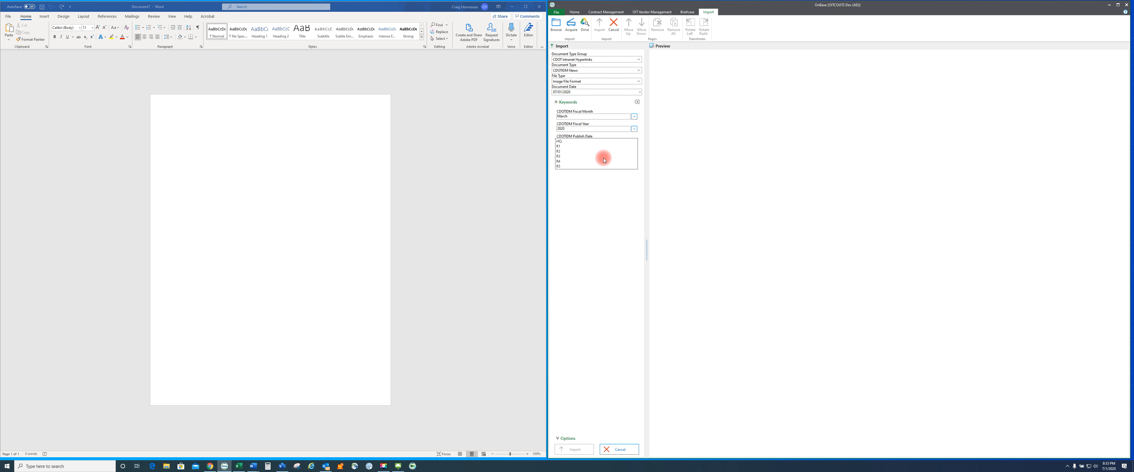
pyautogui.click(570, 141)
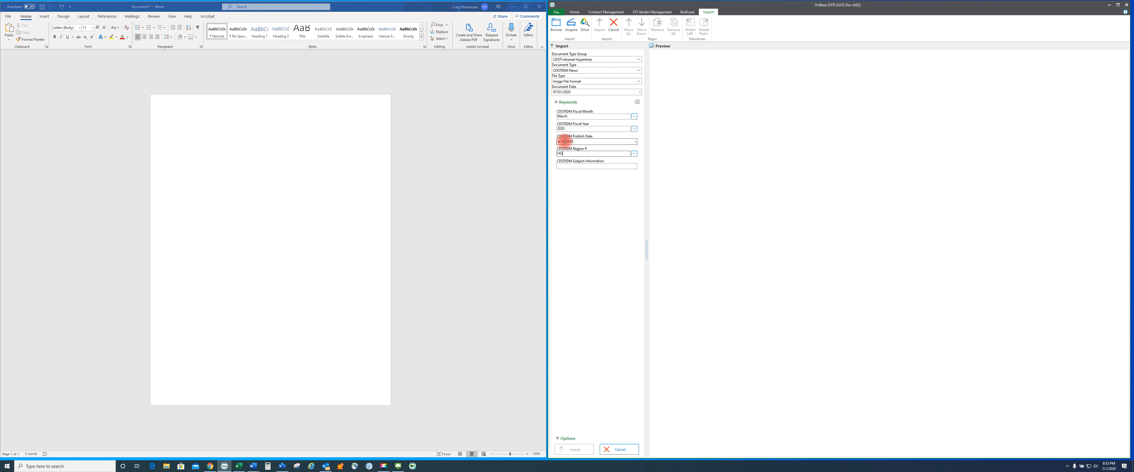
pyautogui.click(582, 167)
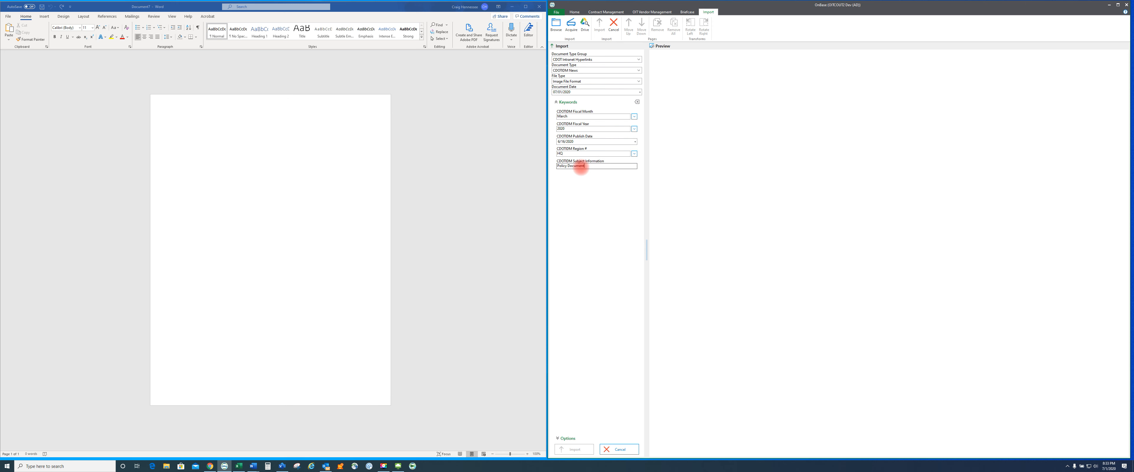
# Browse to Documents > CDOT_GoogleSites and choose the file Come to Life Colorado Campaign - 6_25_2020 for import
pyautogui.click(557, 27)
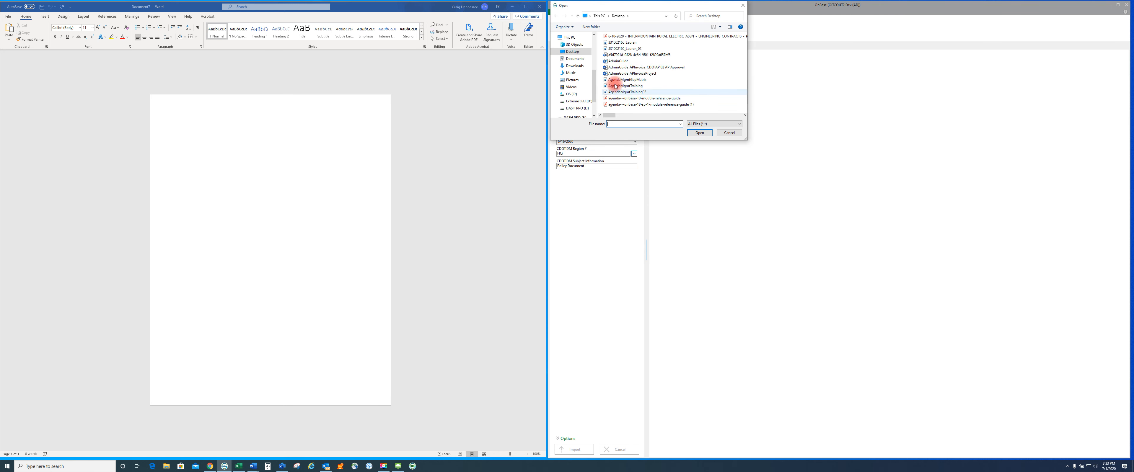
pyautogui.click(569, 60)
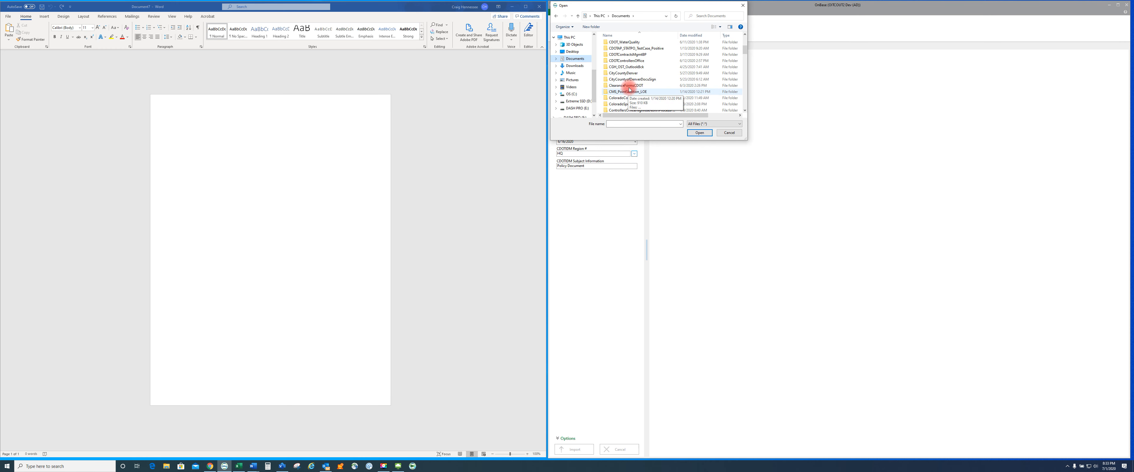
pyautogui.scroll(1, 628, 84)
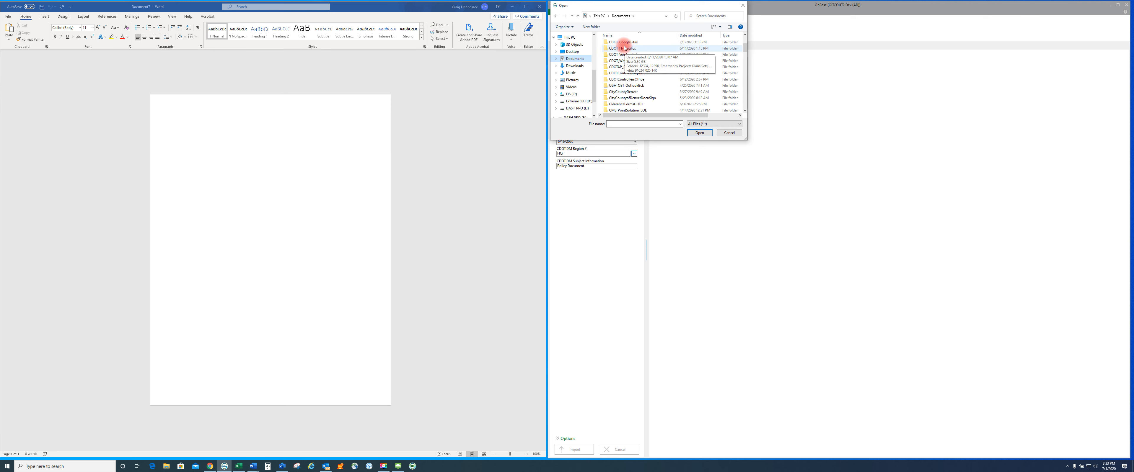
pyautogui.doubleClick(624, 42)
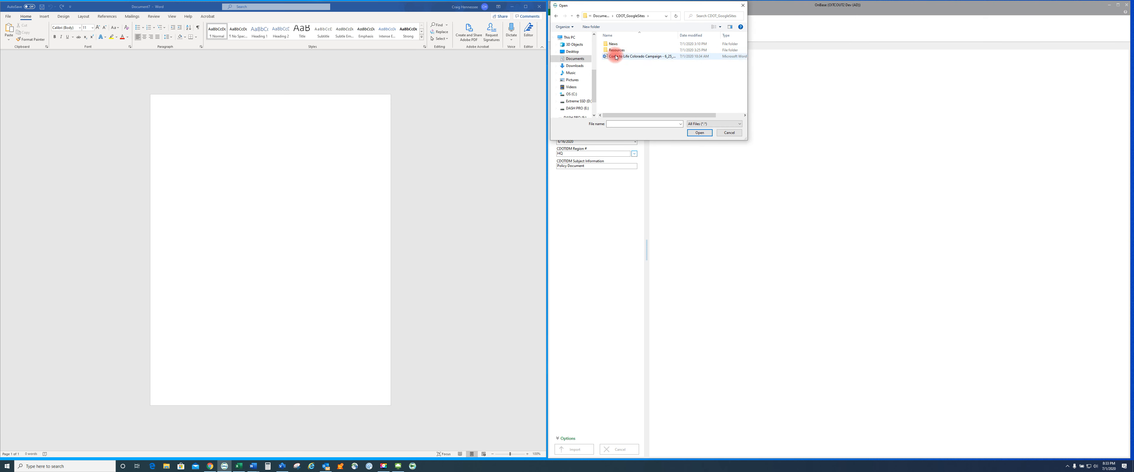
pyautogui.click(616, 57)
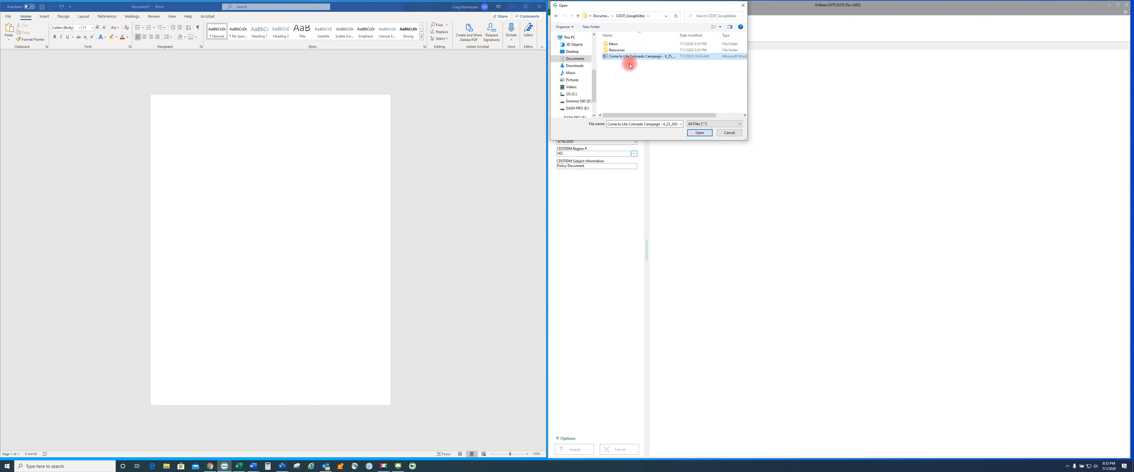
pyautogui.click(703, 133)
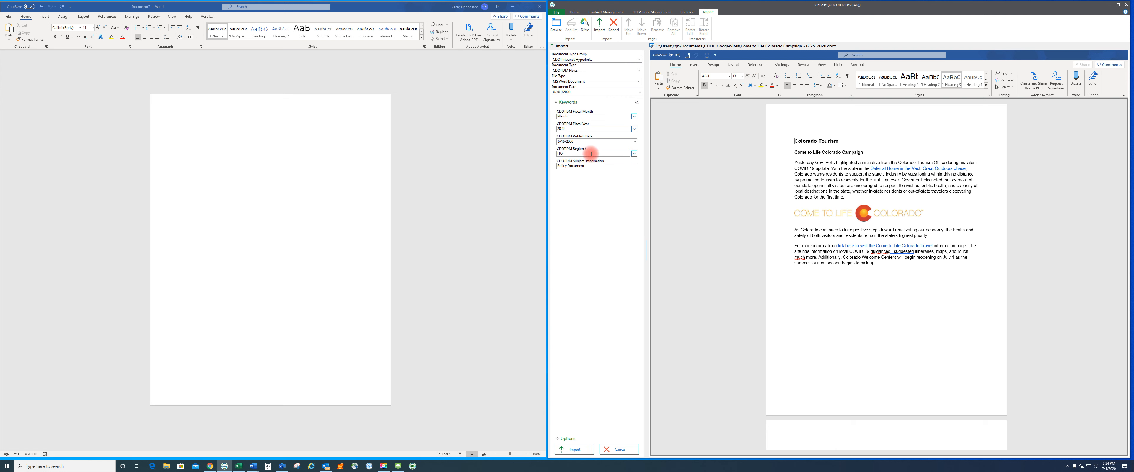
# Return to the Home page, discarding the unfinished import
pyautogui.click(573, 13)
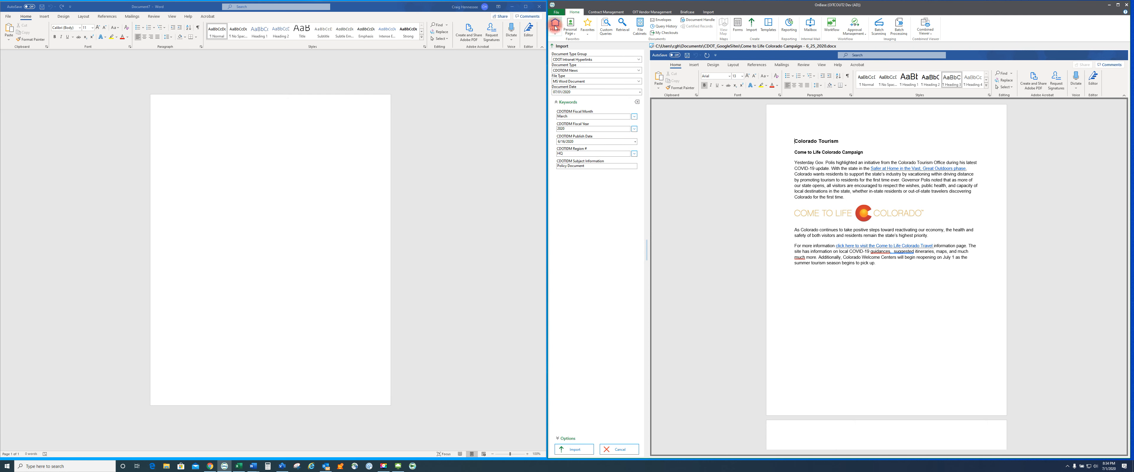
pyautogui.click(684, 133)
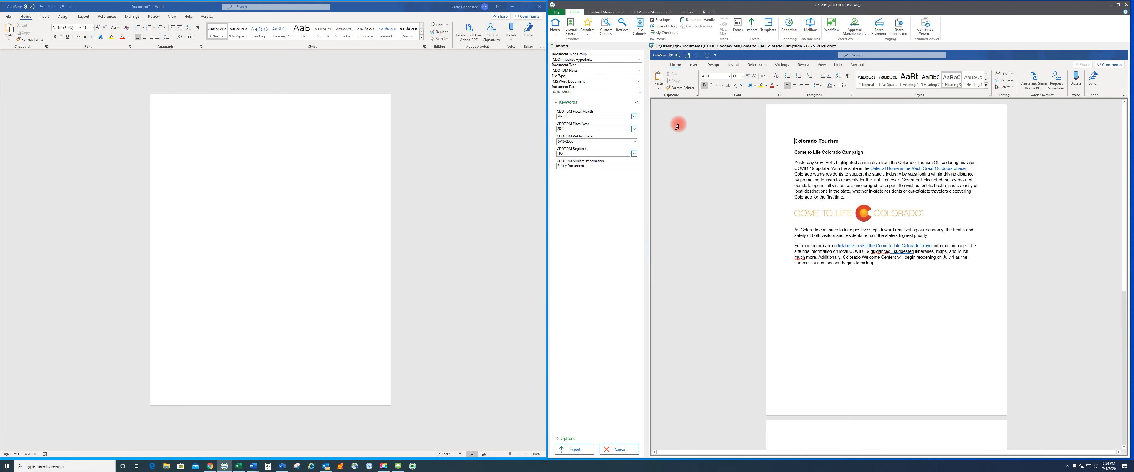
pyautogui.click(556, 25)
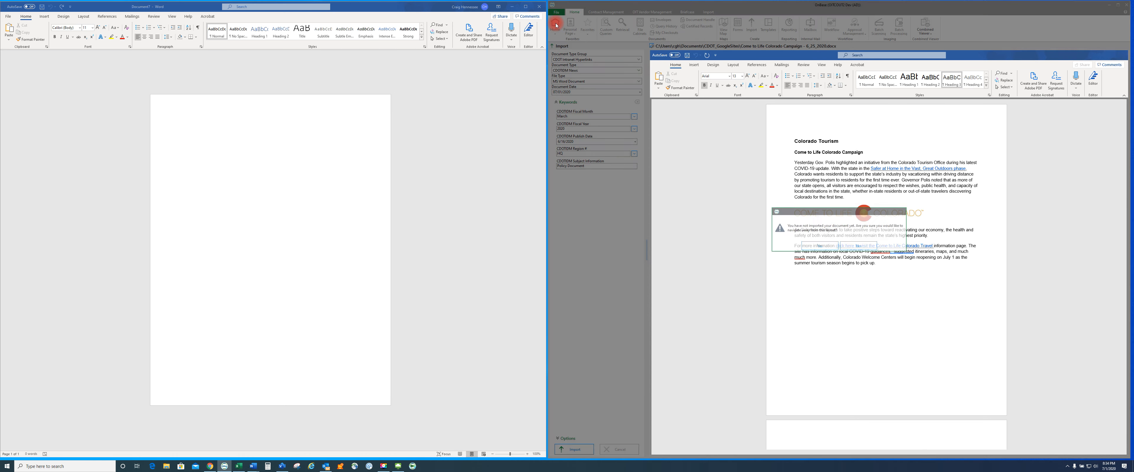
pyautogui.click(820, 249)
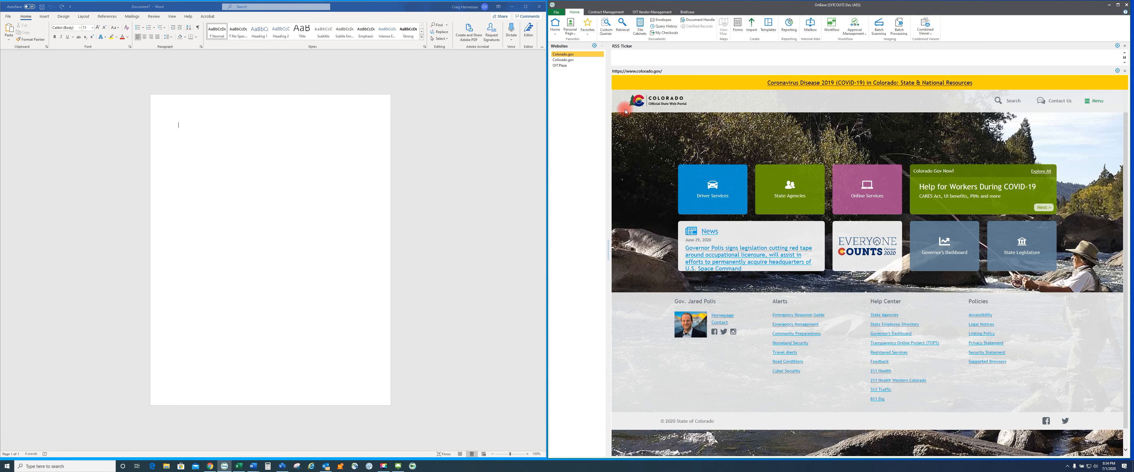
# Open the CDOTEM Intranet Content Search custom query and set its Fiscal Month to March
pyautogui.click(608, 33)
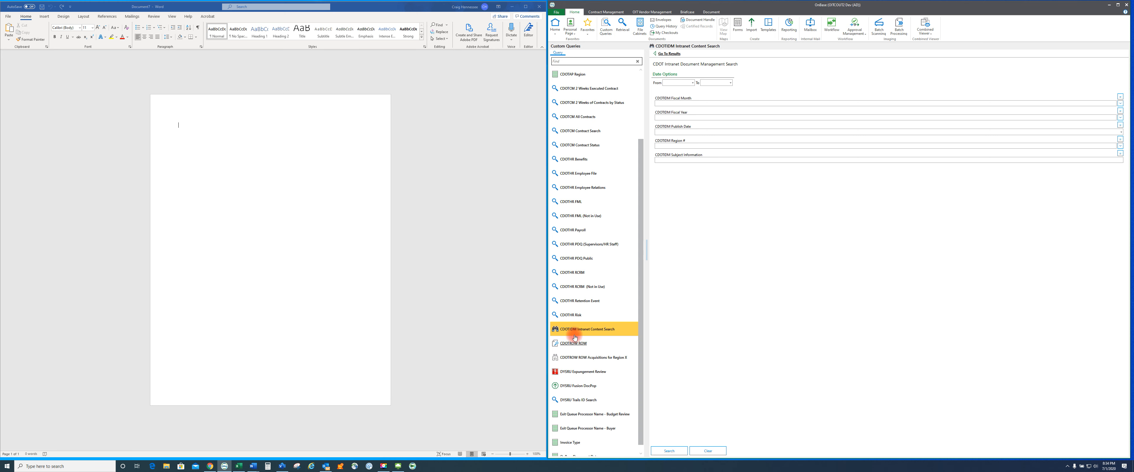
pyautogui.click(589, 331)
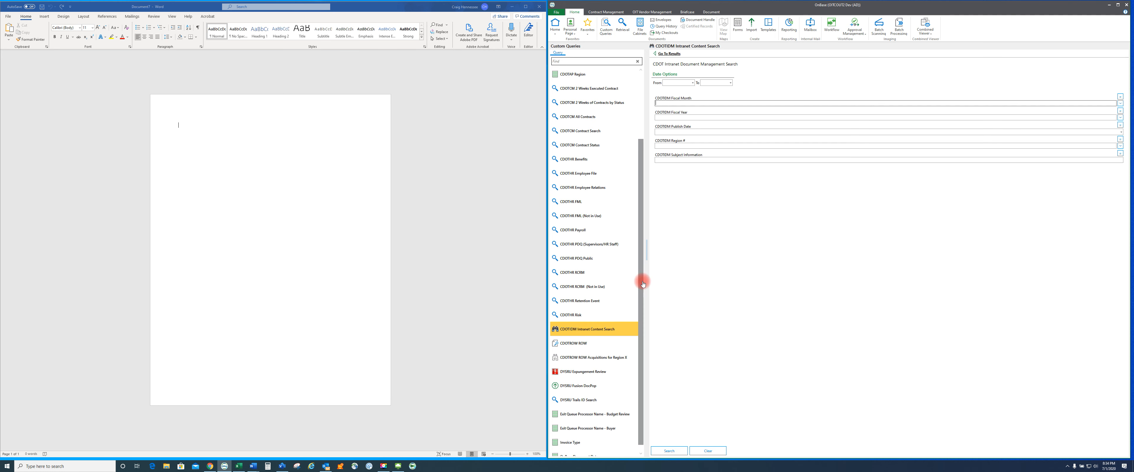
pyautogui.click(671, 117)
pyautogui.click(675, 103)
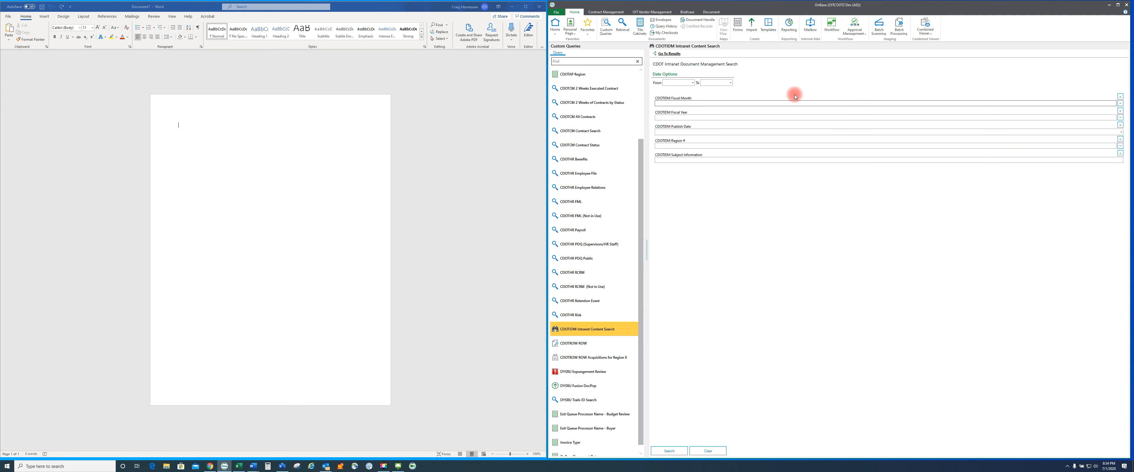
pyautogui.click(1120, 103)
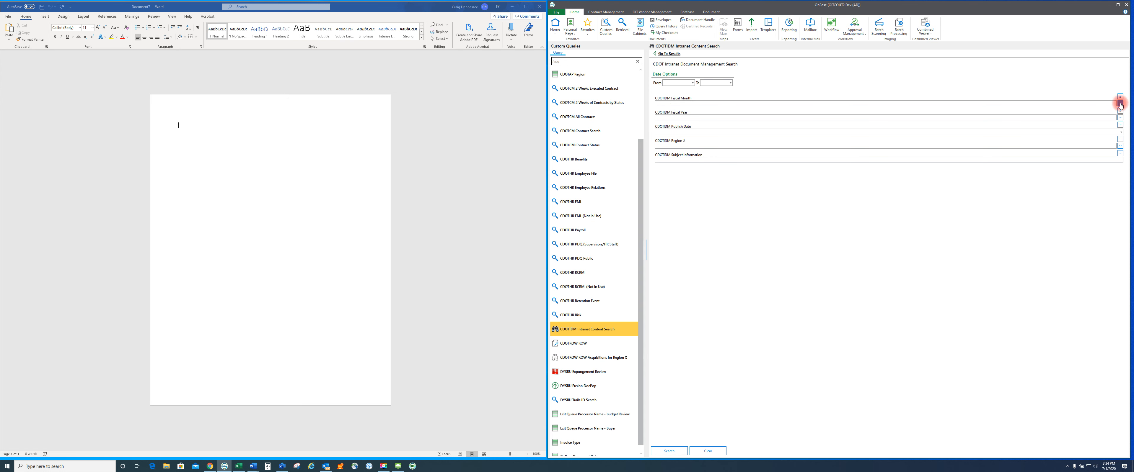
pyautogui.click(661, 87)
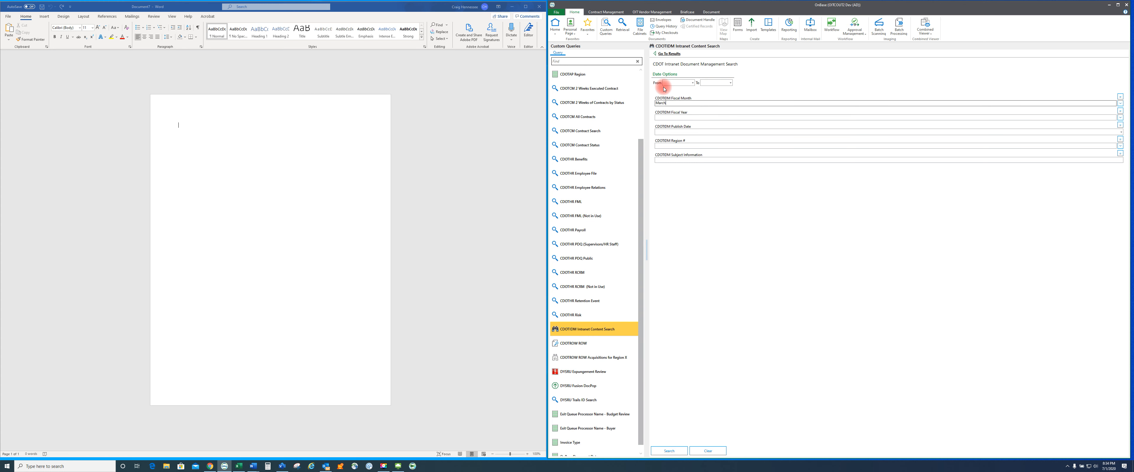
# Set the query's Fiscal Year to 2020 and run the search
pyautogui.click(1120, 118)
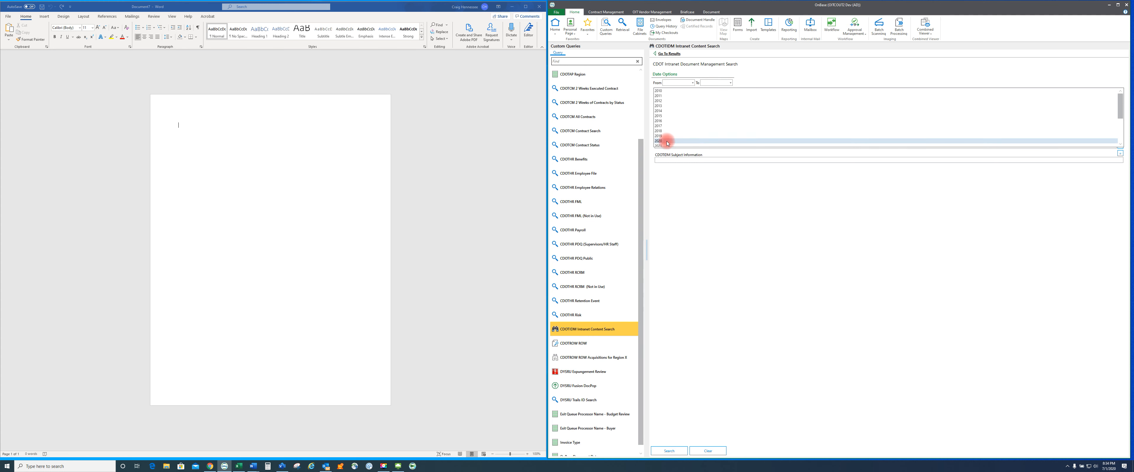
pyautogui.click(667, 141)
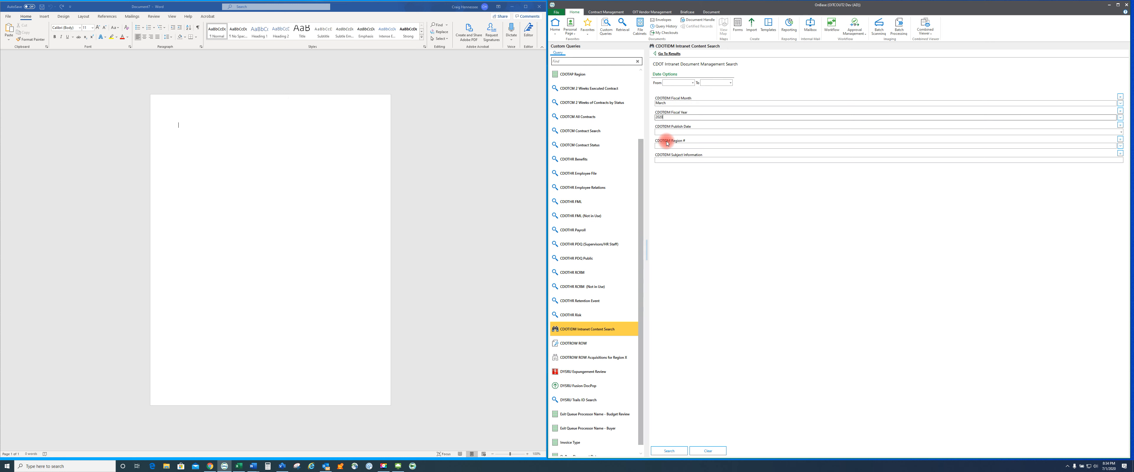
pyautogui.click(669, 451)
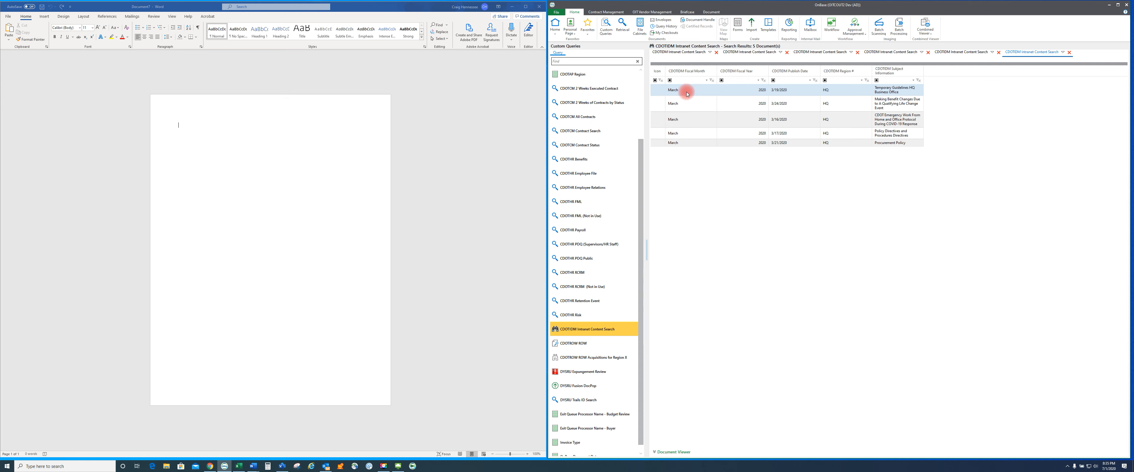
# Copy the hyperlink of the first search result document to the clipboard
pyautogui.rightClick(694, 91)
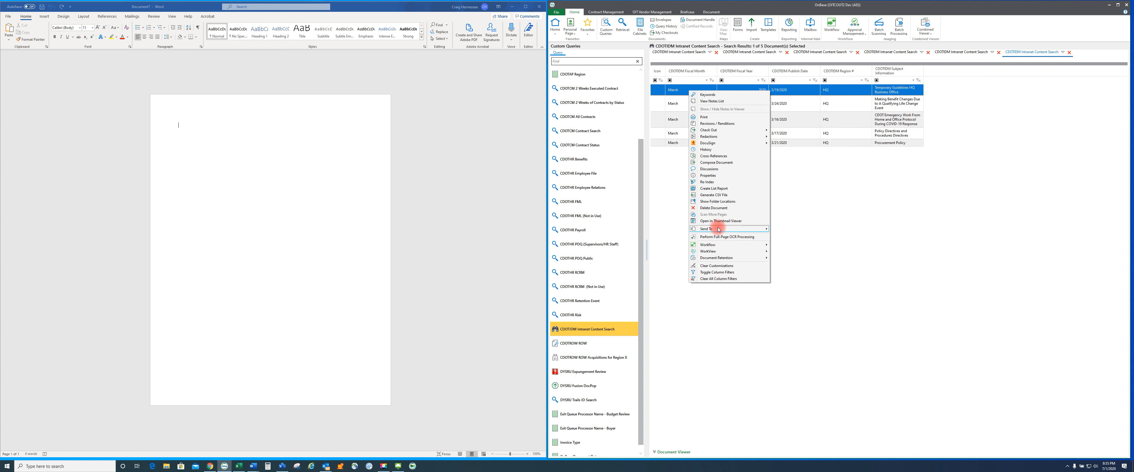
pyautogui.moveTo(719, 230)
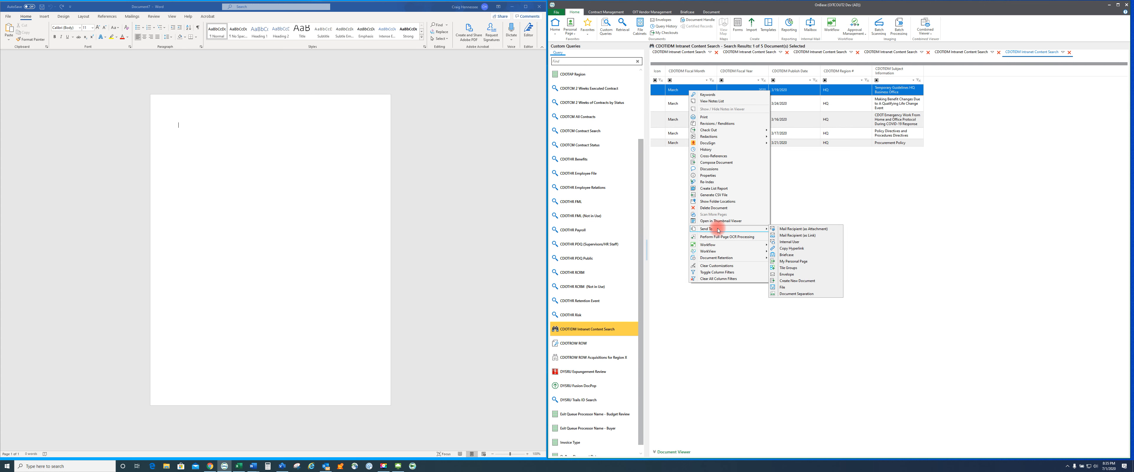
pyautogui.click(791, 250)
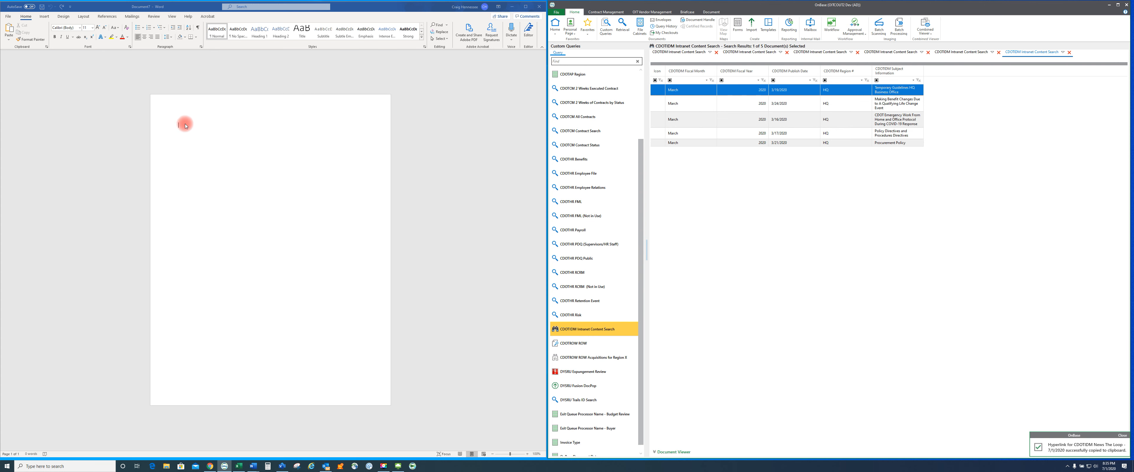
# Paste the copied document hyperlink into the blank Word document
pyautogui.click(185, 126)
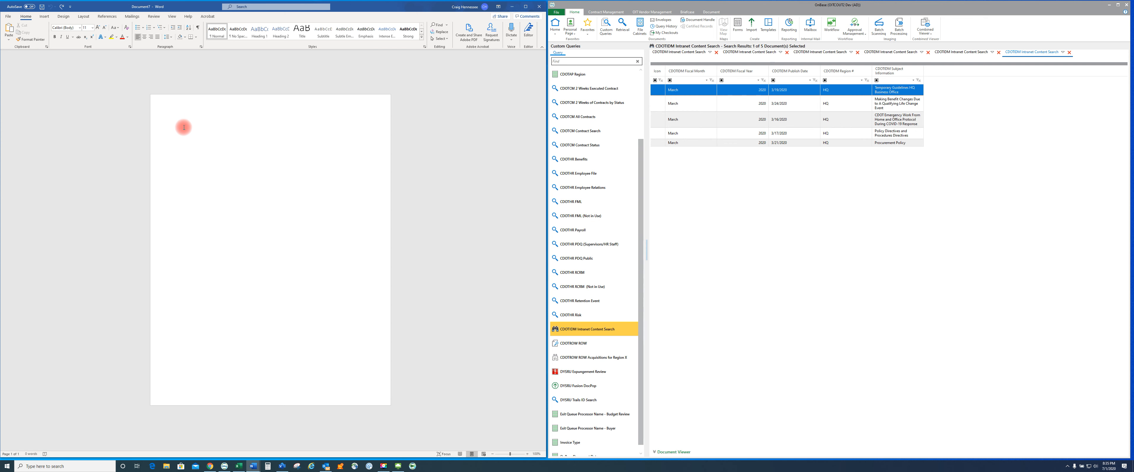
pyautogui.rightClick(184, 128)
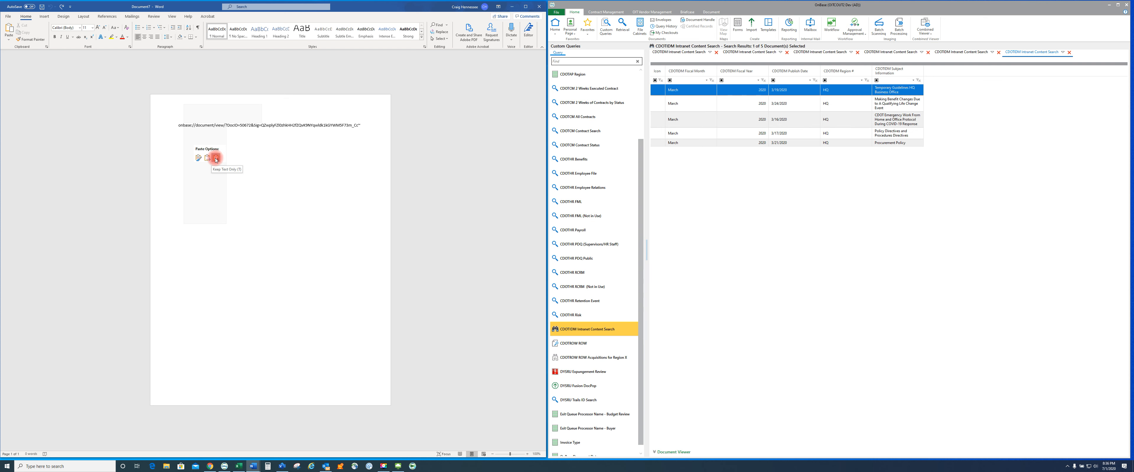
pyautogui.click(199, 158)
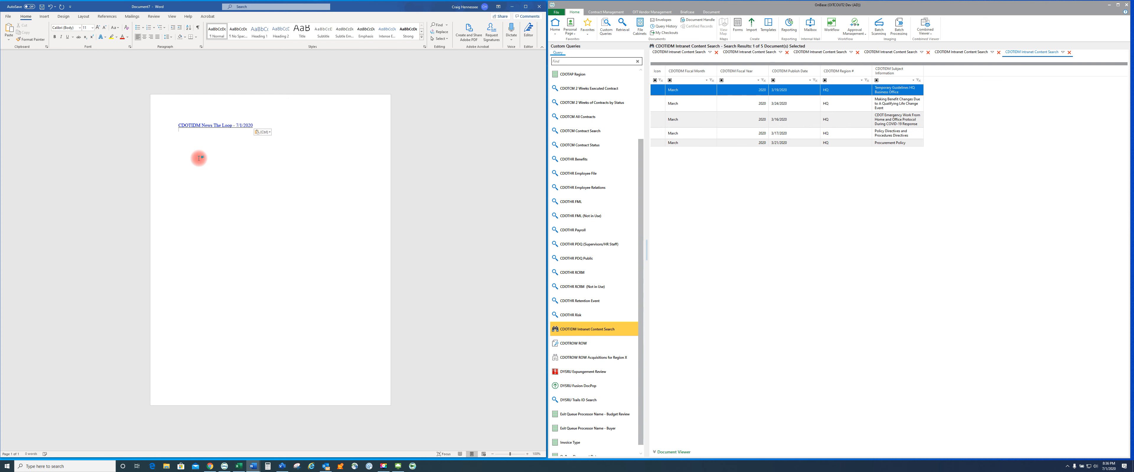
# Follow the pasted document hyperlink in Word to open the document in OnBase, allowing the security notice
pyautogui.keyDown('ctrl'); pyautogui.click(190, 127); pyautogui.keyUp('ctrl')
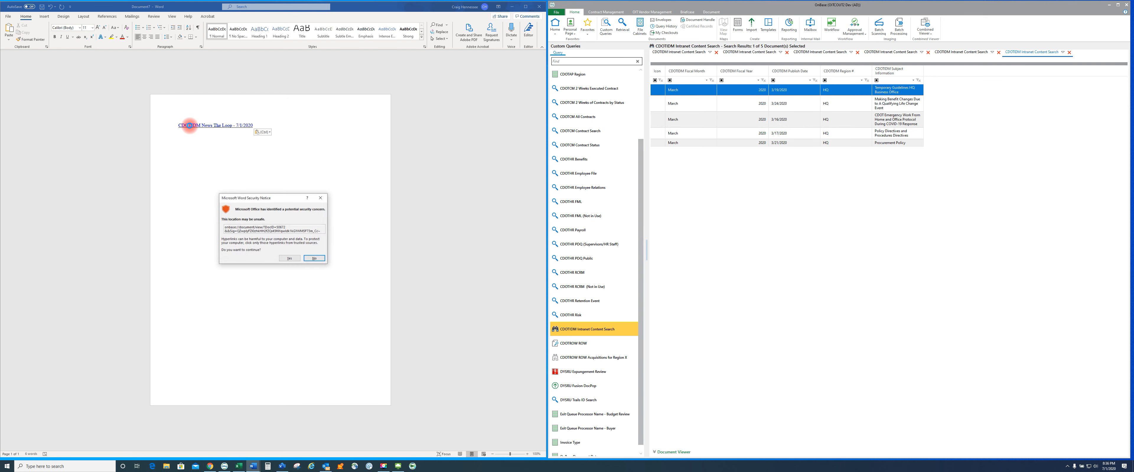
pyautogui.click(289, 258)
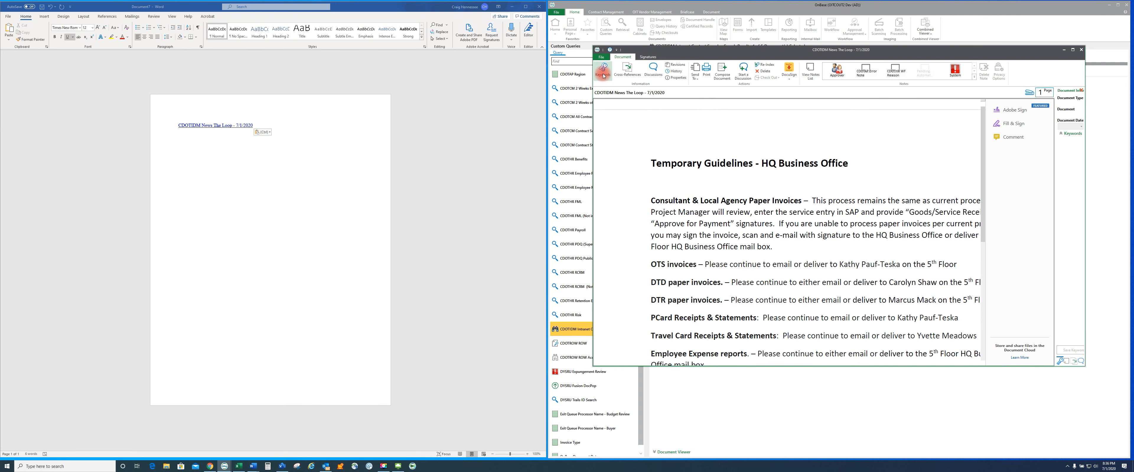
# Show the document's keyword panel and review its document history, then close the history window
pyautogui.click(1043, 198)
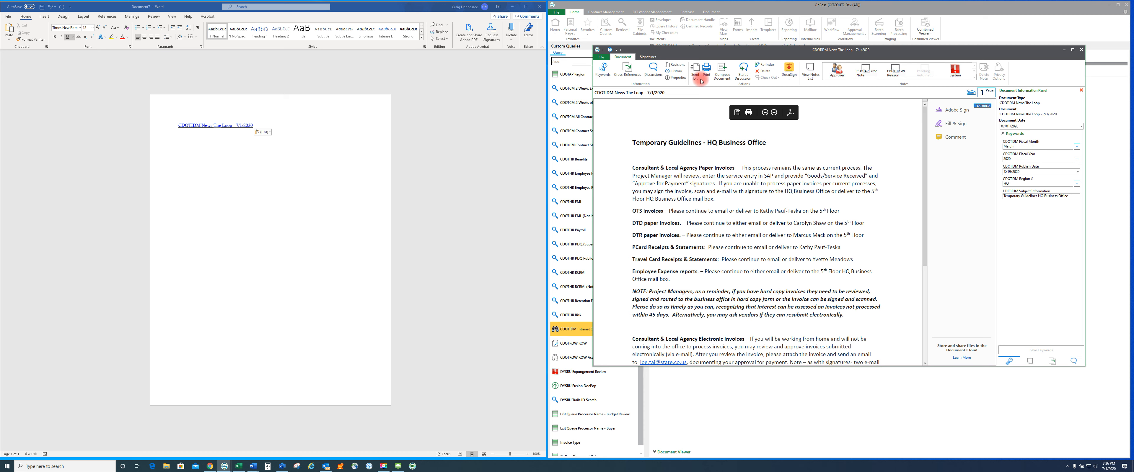
pyautogui.click(677, 73)
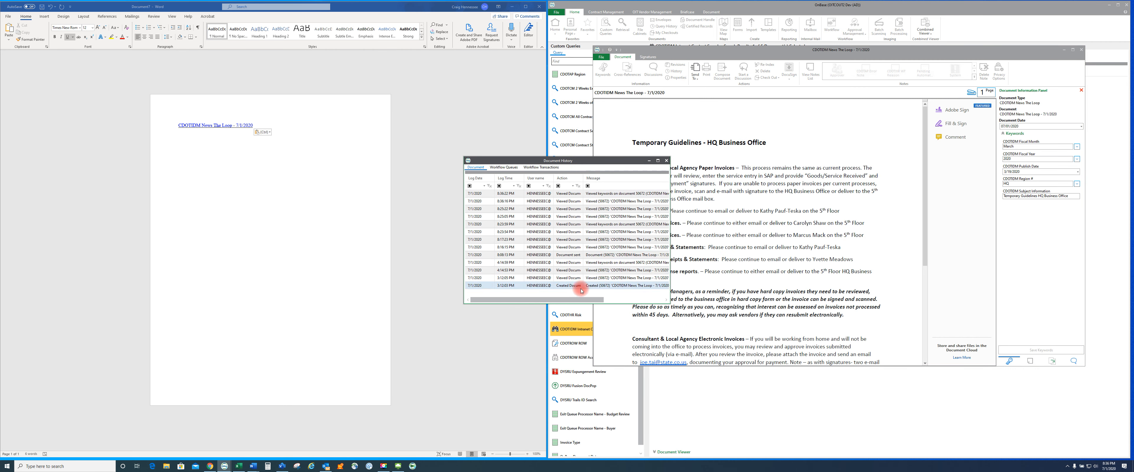
pyautogui.click(666, 162)
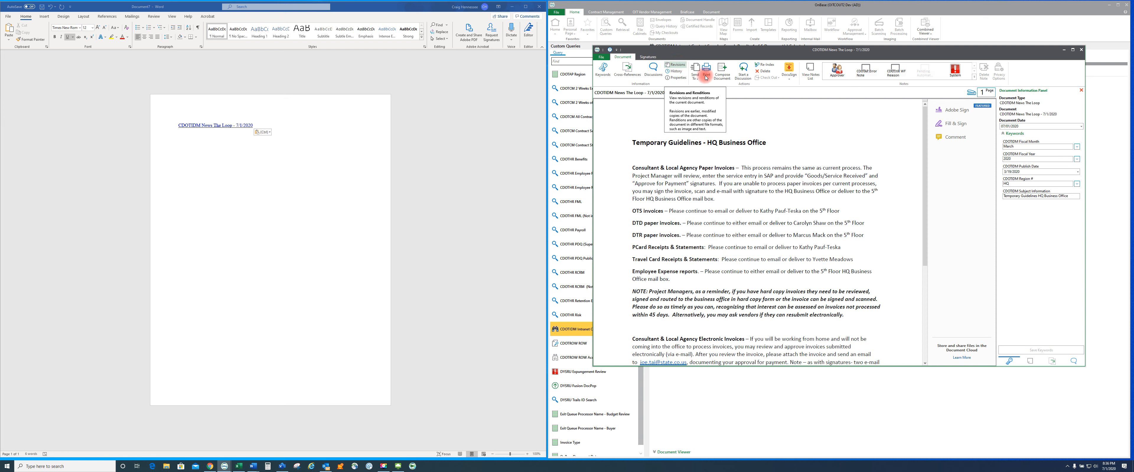
# Browse the document's Send To options, then close the document viewer
pyautogui.click(695, 77)
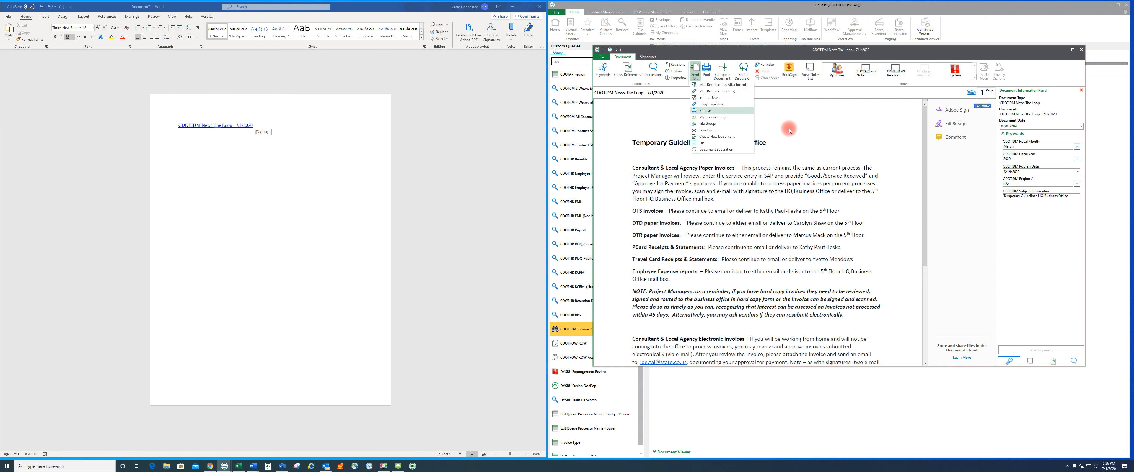
pyautogui.click(703, 144)
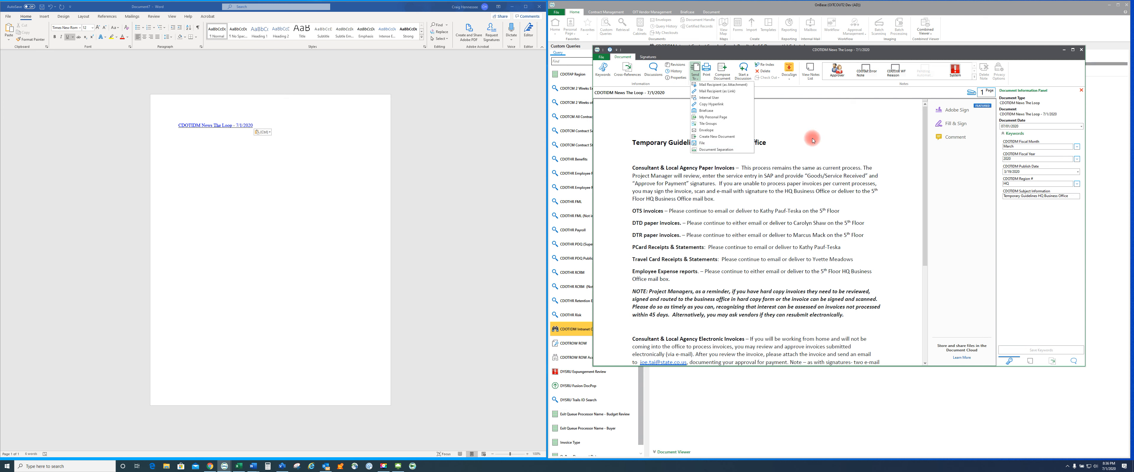
pyautogui.click(1081, 50)
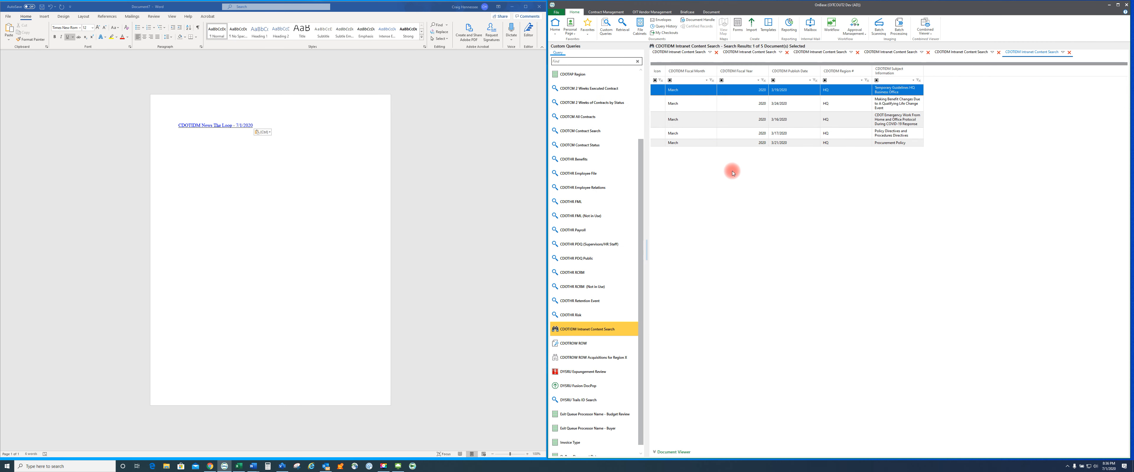
# Select all five search results and copy their hyperlinks to the clipboard
pyautogui.keyDown('shift'); pyautogui.click(690, 143); pyautogui.keyUp('shift')
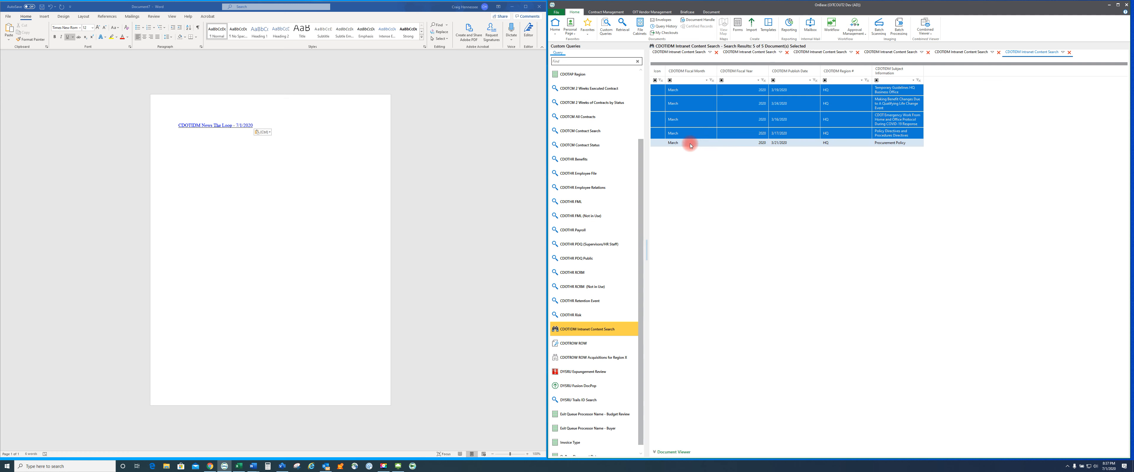
pyautogui.rightClick(690, 145)
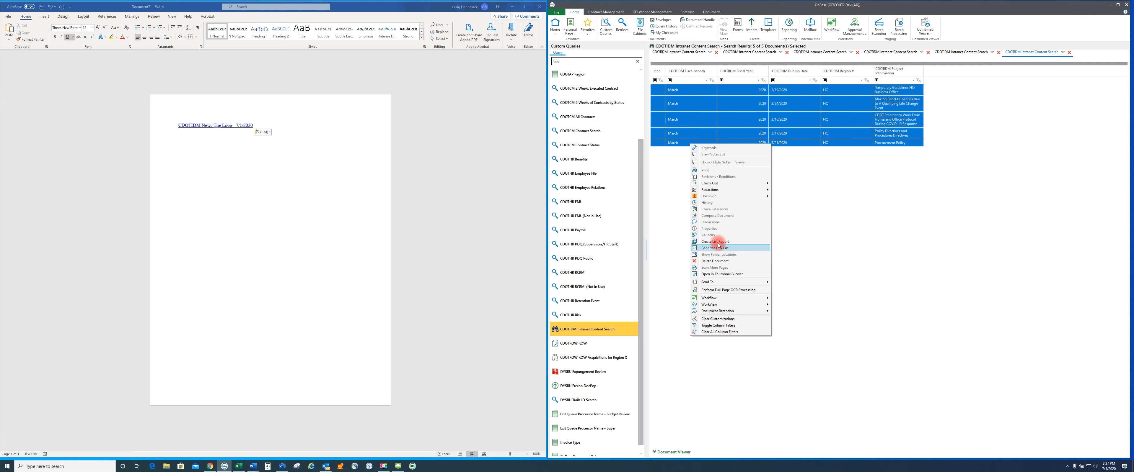
pyautogui.moveTo(722, 282)
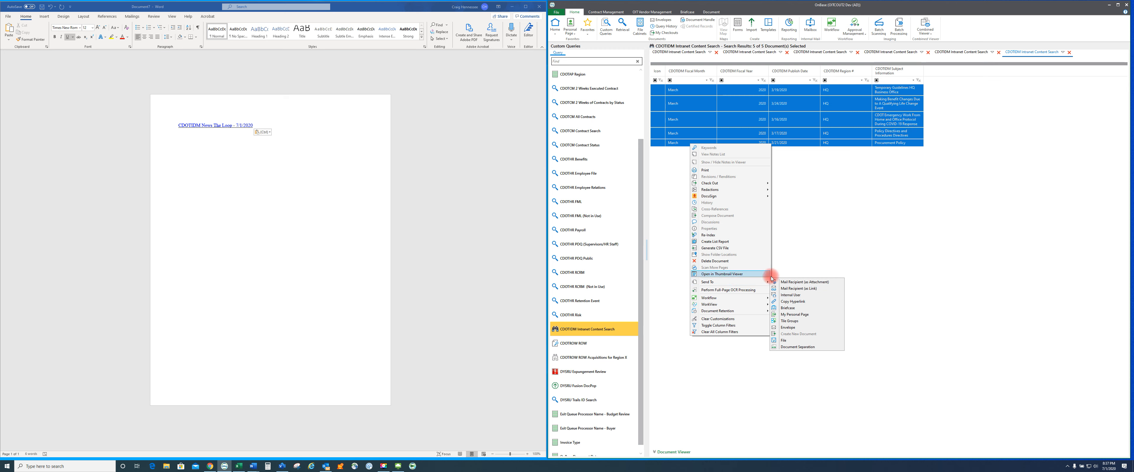
pyautogui.click(795, 301)
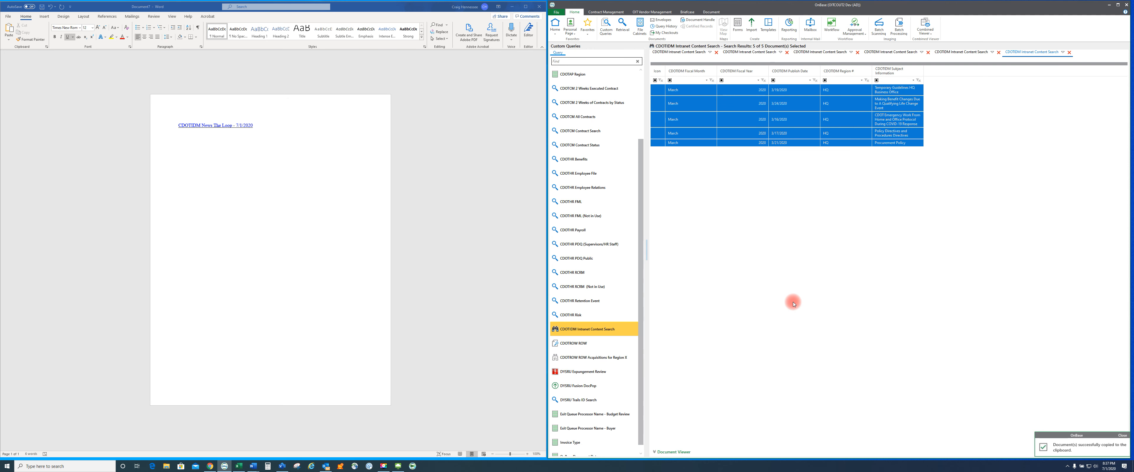
# Add blank lines below the existing link in Word and paste the copied hyperlinks keeping source formatting
pyautogui.click(186, 147)
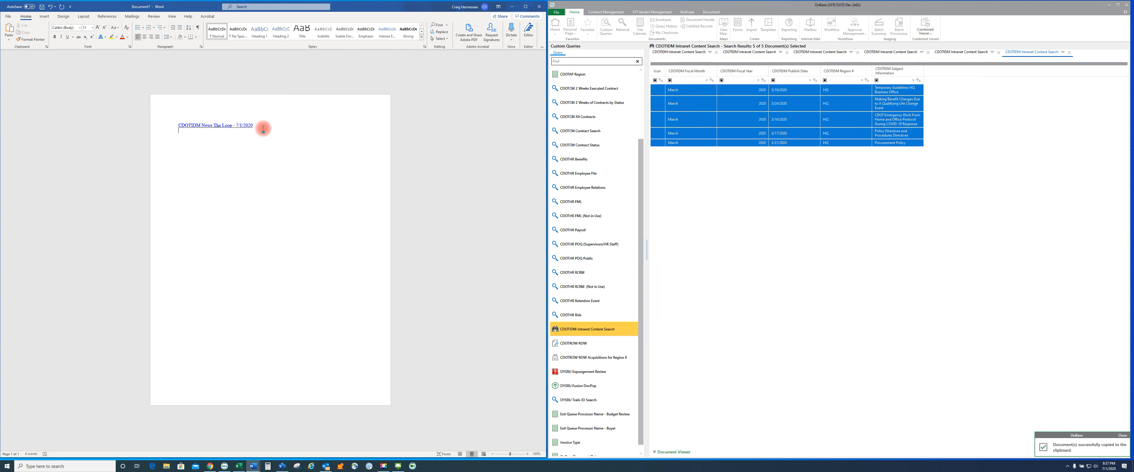
pyautogui.press('Return')
pyautogui.press('Return')
pyautogui.press('Return')
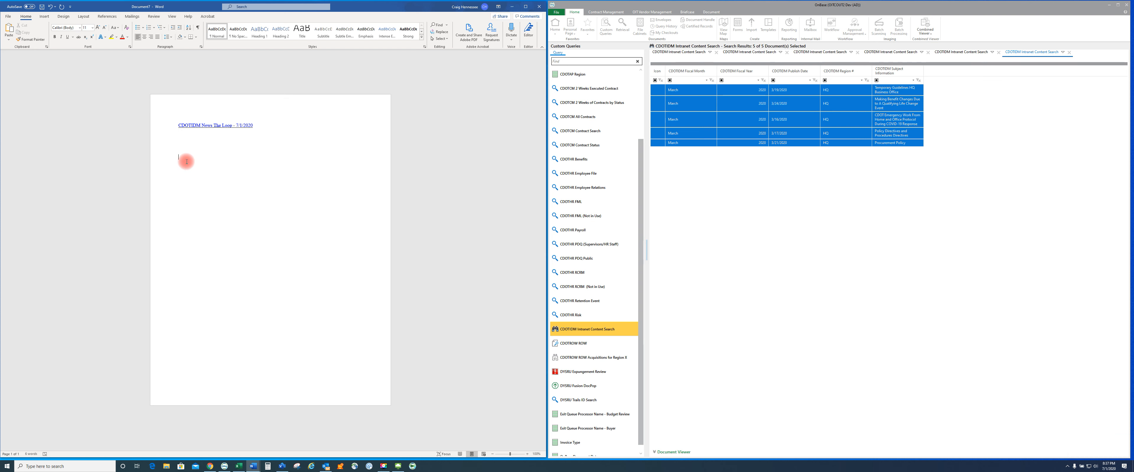
pyautogui.rightClick(183, 159)
pyautogui.click(197, 192)
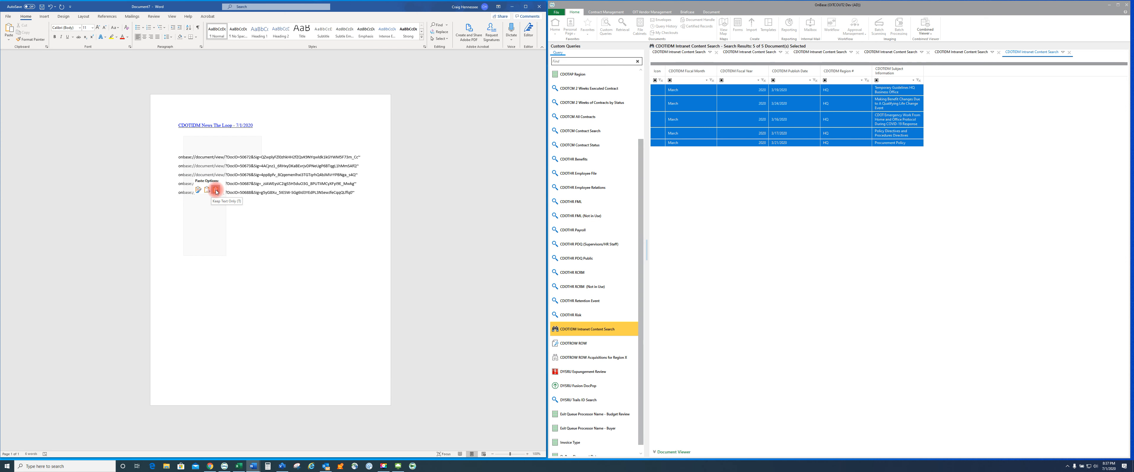
pyautogui.click(198, 193)
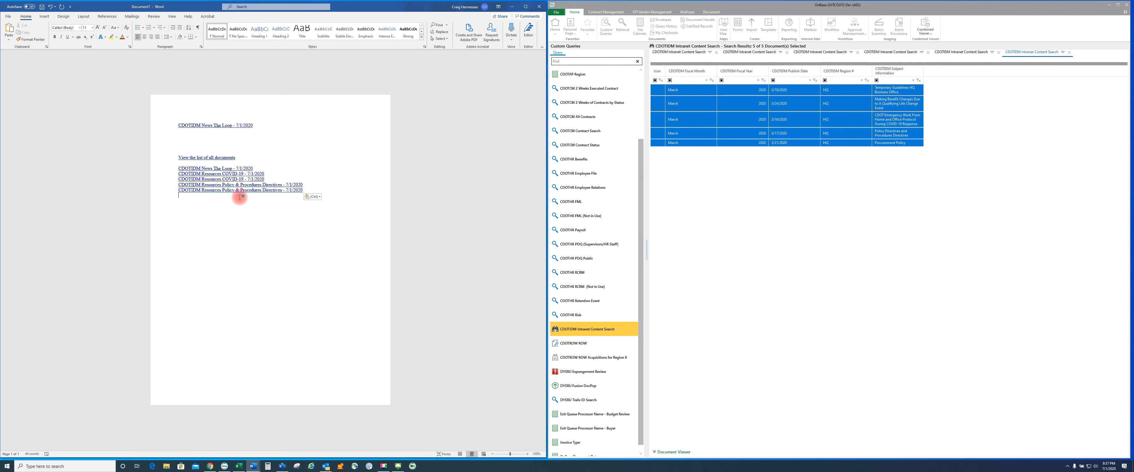
# Open the "View the list of all documents" link, allowing the security notice
pyautogui.keyDown('ctrl'); pyautogui.click(199, 160); pyautogui.keyUp('ctrl')
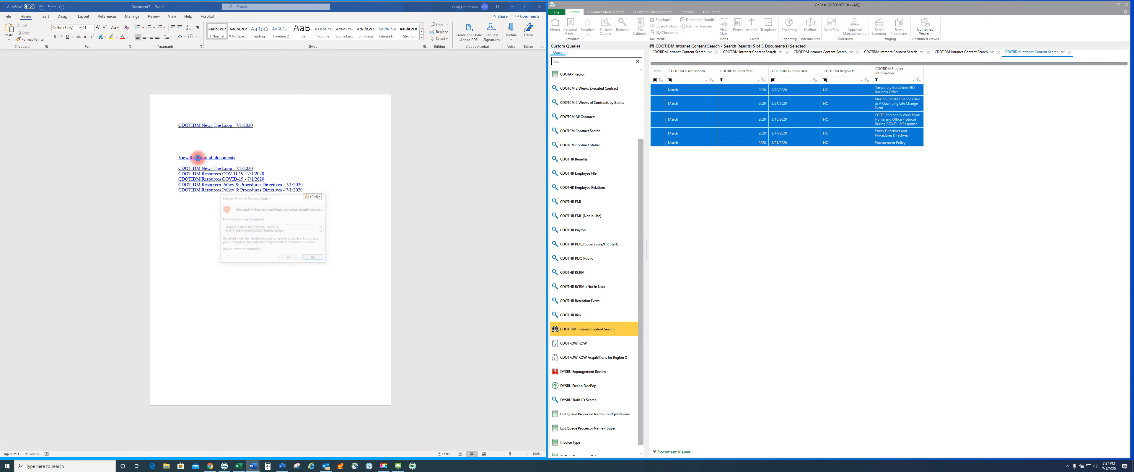
pyautogui.click(290, 258)
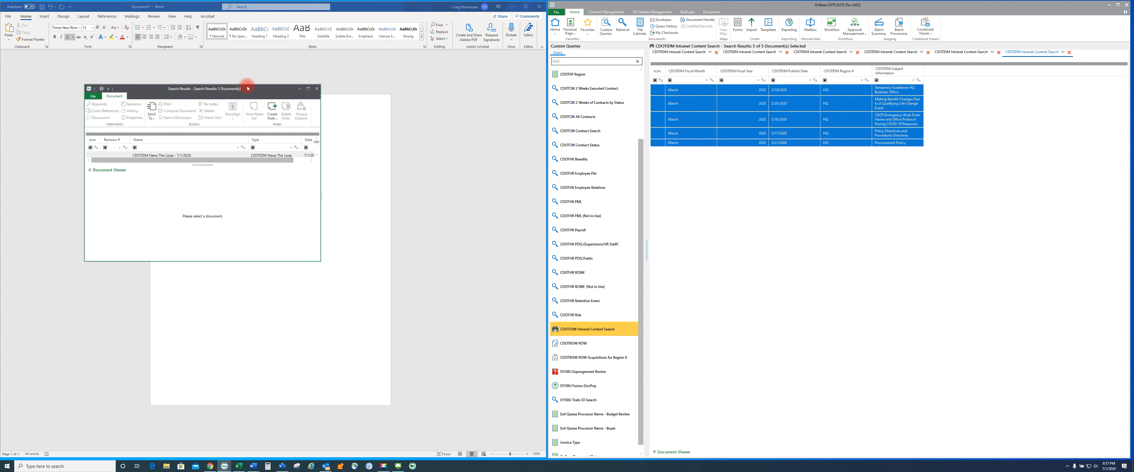
# Move and enlarge the search results window, then preview the first two listed documents
pyautogui.moveTo(252, 90); pyautogui.dragTo(744, 50)
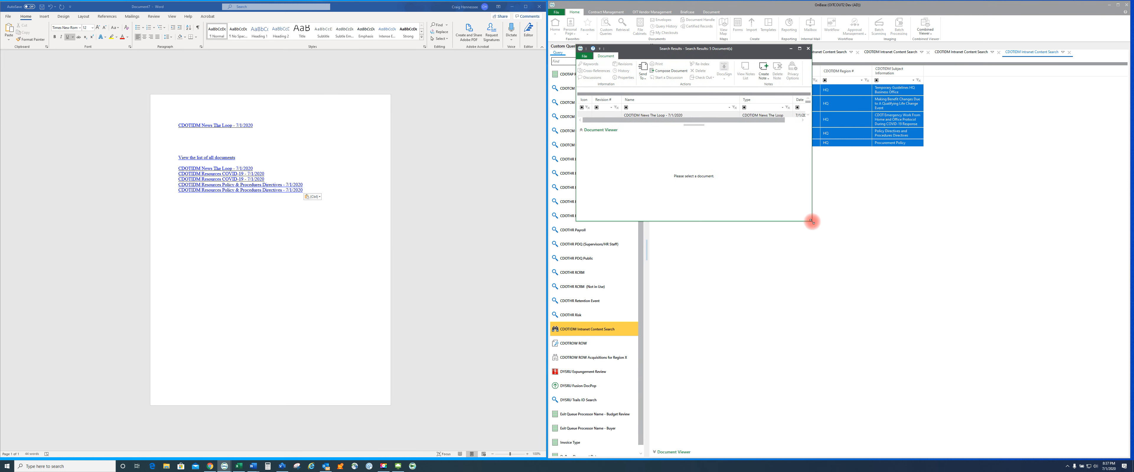
pyautogui.moveTo(813, 221); pyautogui.dragTo(1047, 343)
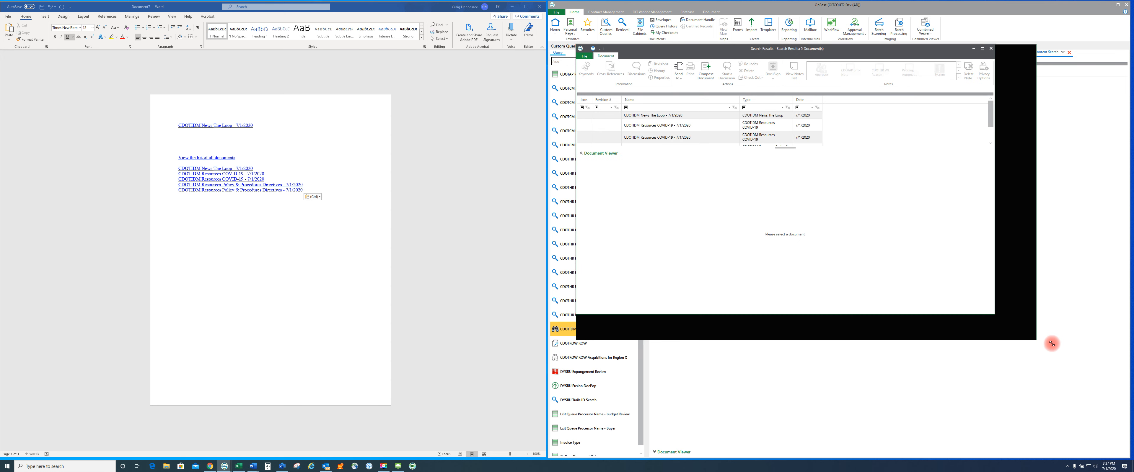
pyautogui.moveTo(811, 154); pyautogui.dragTo(813, 201)
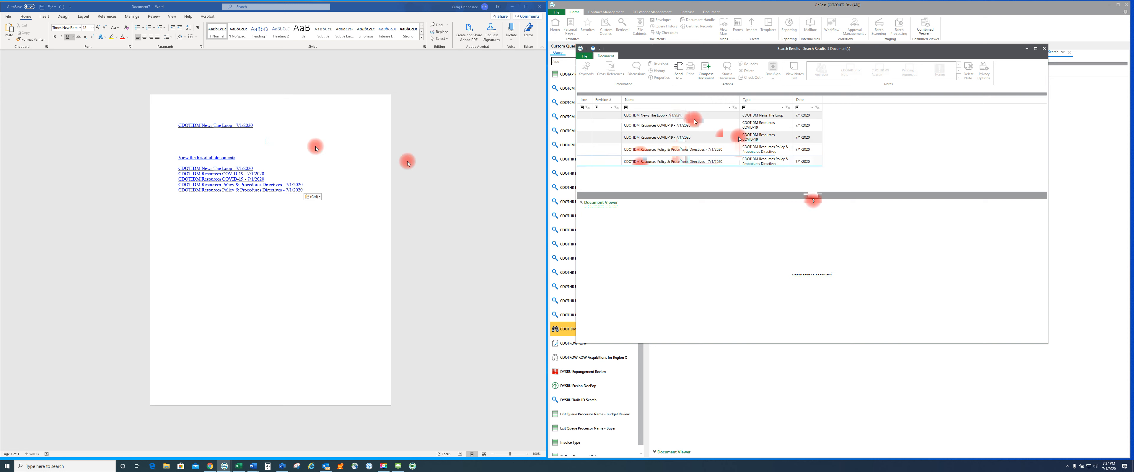
pyautogui.click(644, 116)
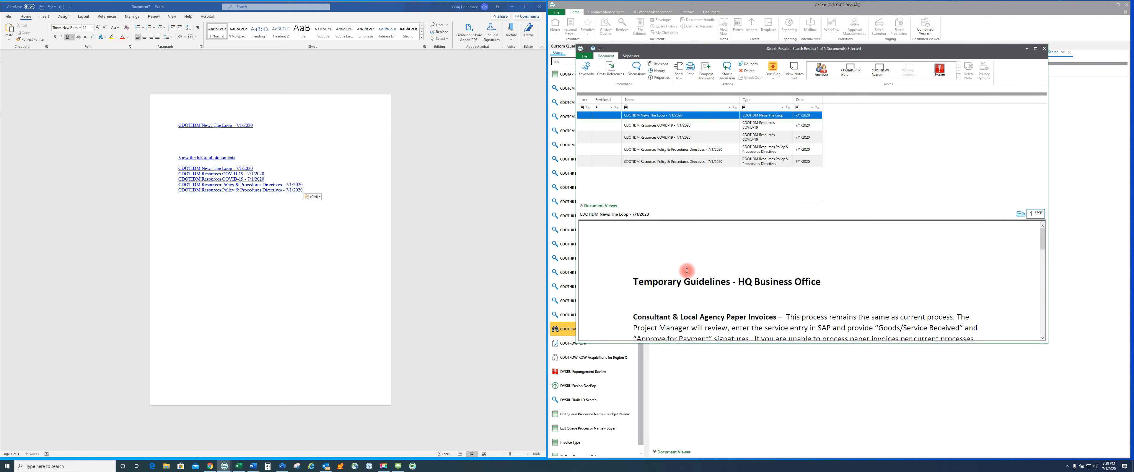
pyautogui.click(644, 125)
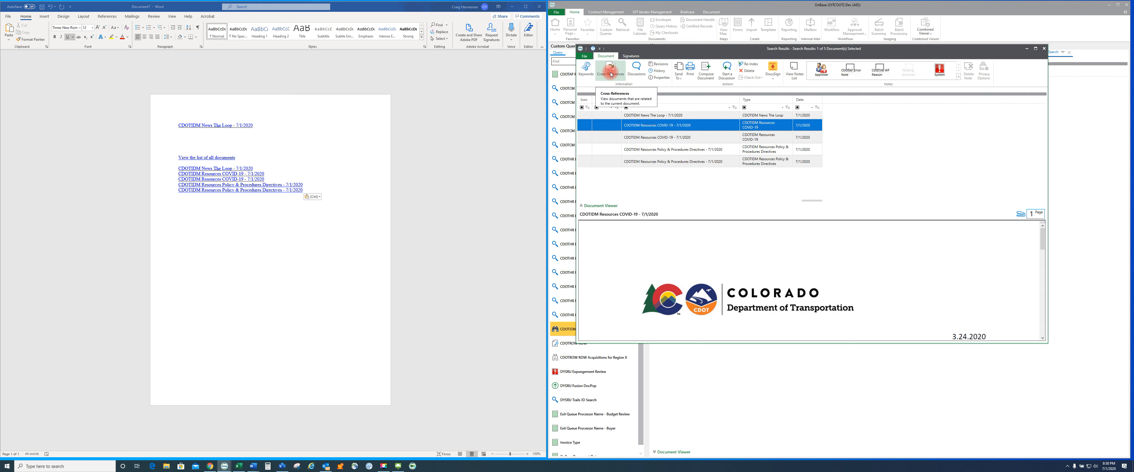
# View the selected document's cross references and keywords, then close the search results window
pyautogui.click(610, 73)
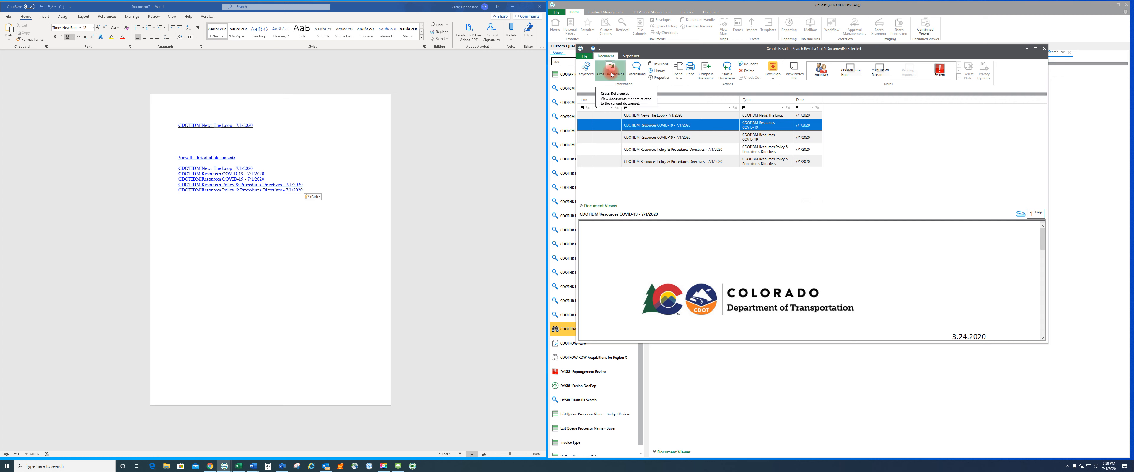
pyautogui.click(590, 75)
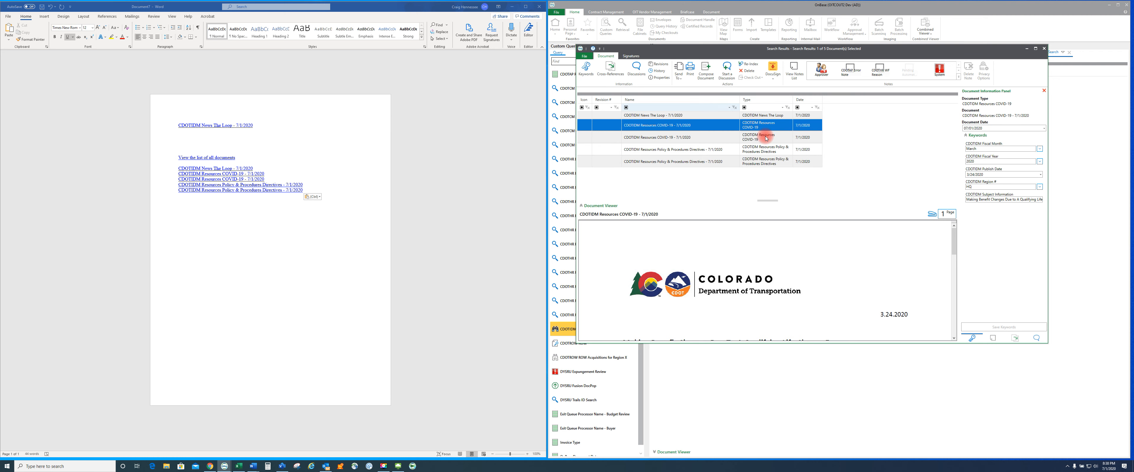
pyautogui.click(1045, 49)
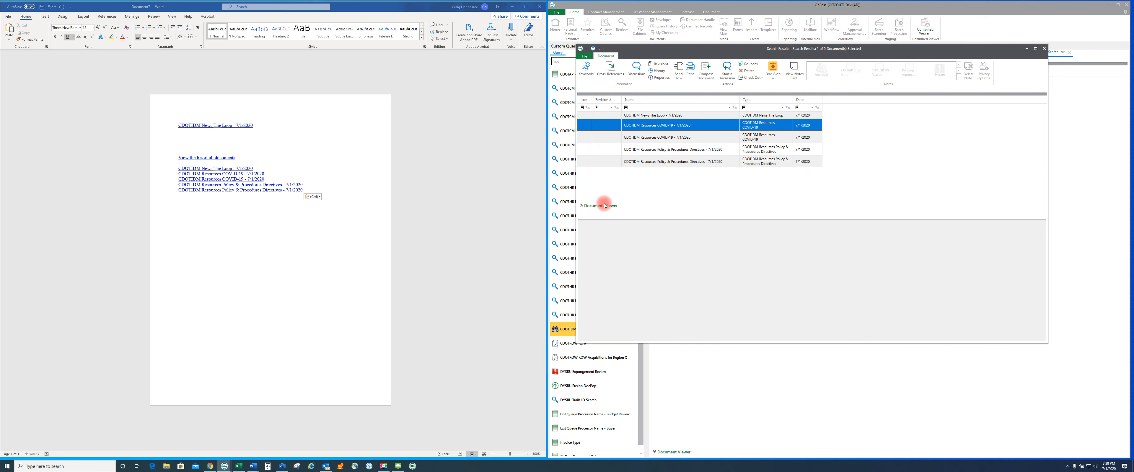
# Open the pasted "CDOTEM News The Loop" link from the list, allowing the security notice
pyautogui.click(190, 250)
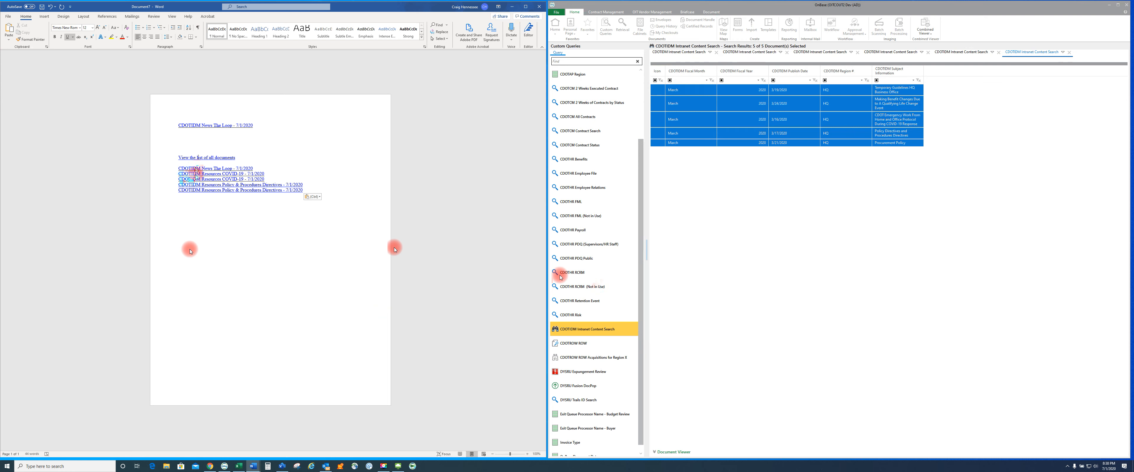
pyautogui.rightClick(198, 157)
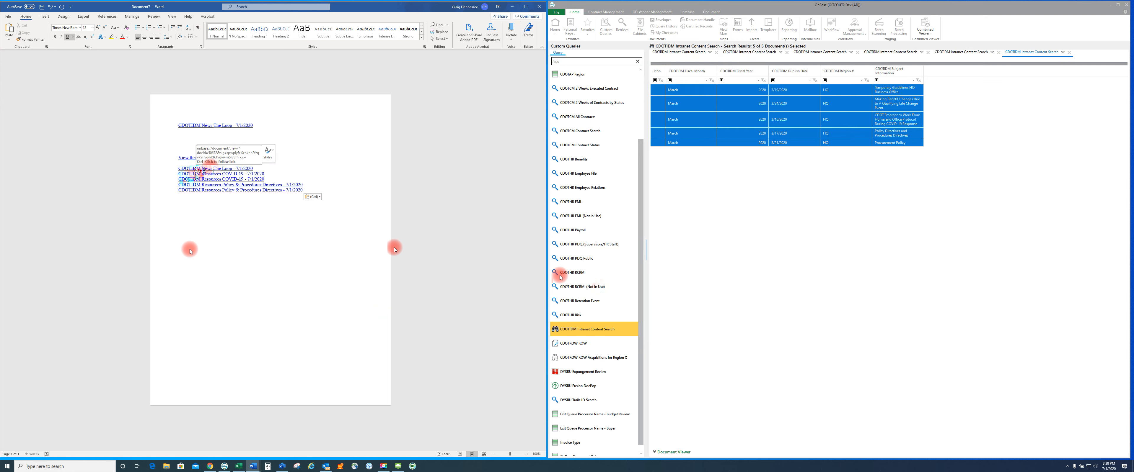
pyautogui.keyDown('ctrl'); pyautogui.click(213, 169); pyautogui.keyUp('ctrl')
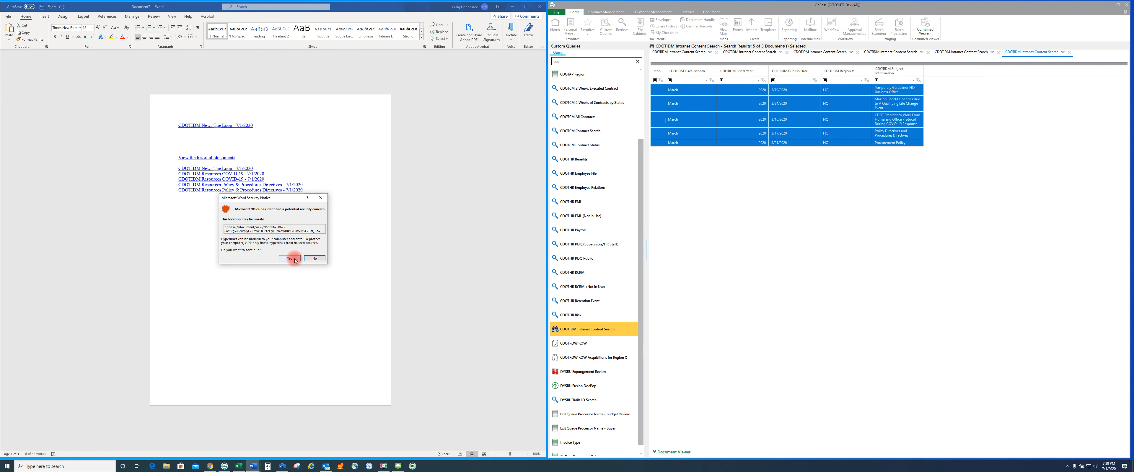
pyautogui.click(295, 260)
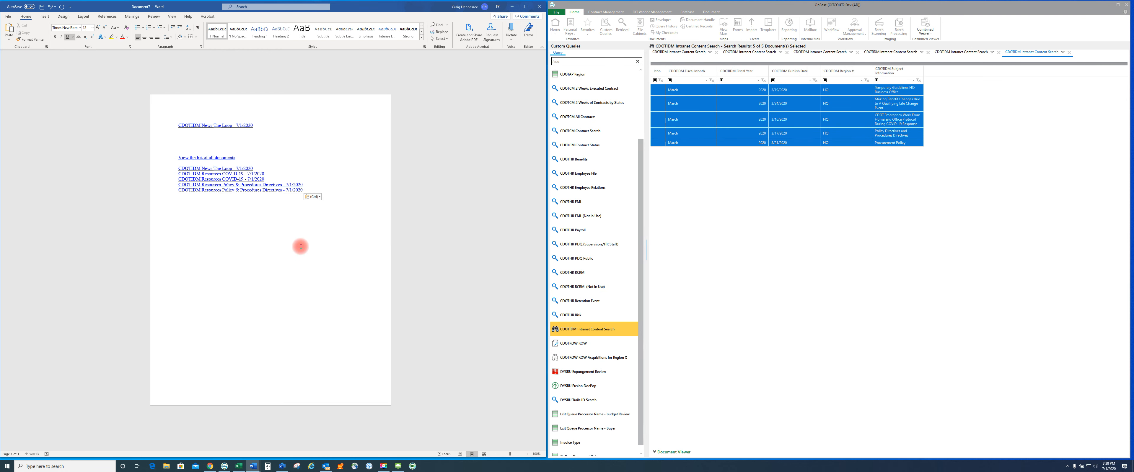